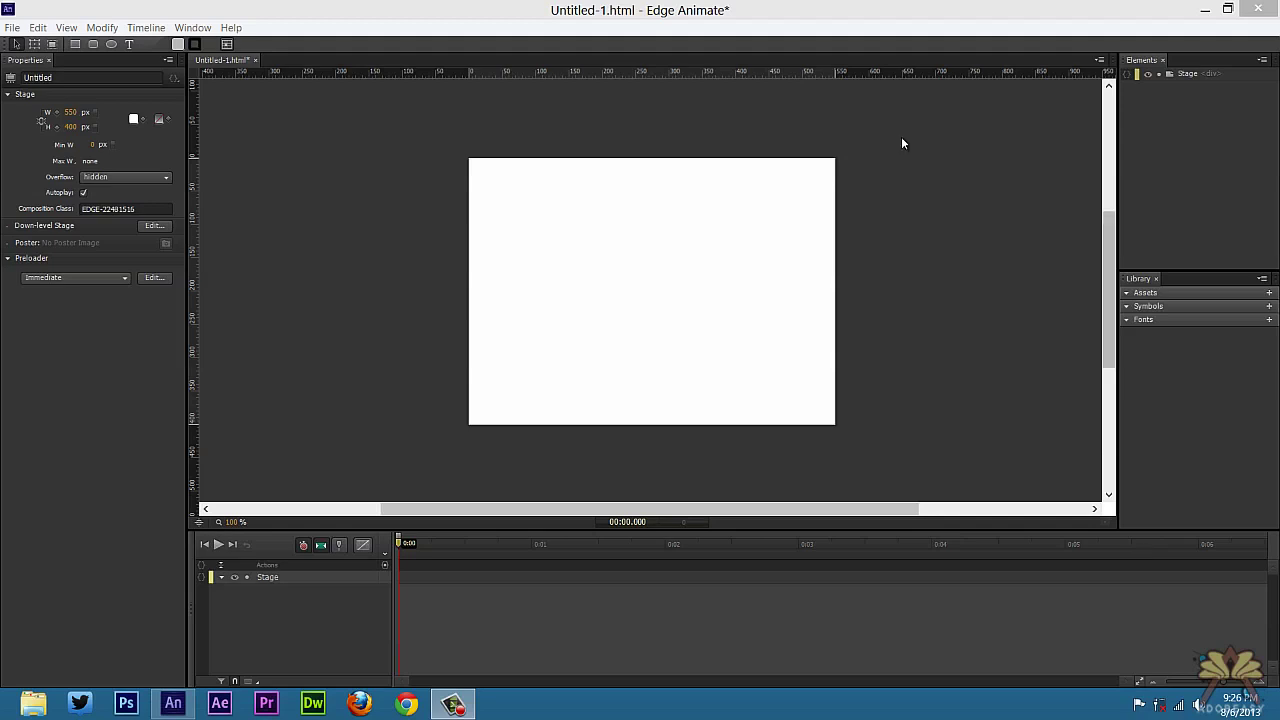
# Set the stage size to 1280 × 720 px and its background colour to black
pyautogui.click(70, 112)
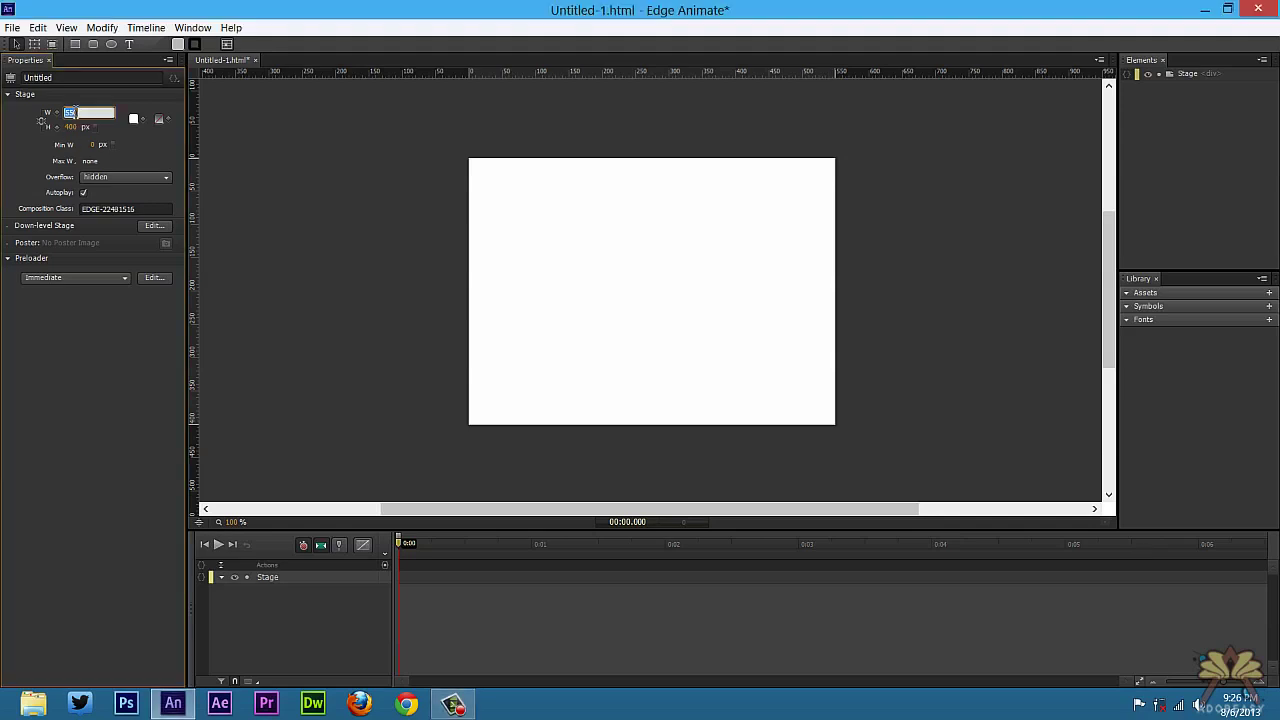
pyautogui.click(77, 128)
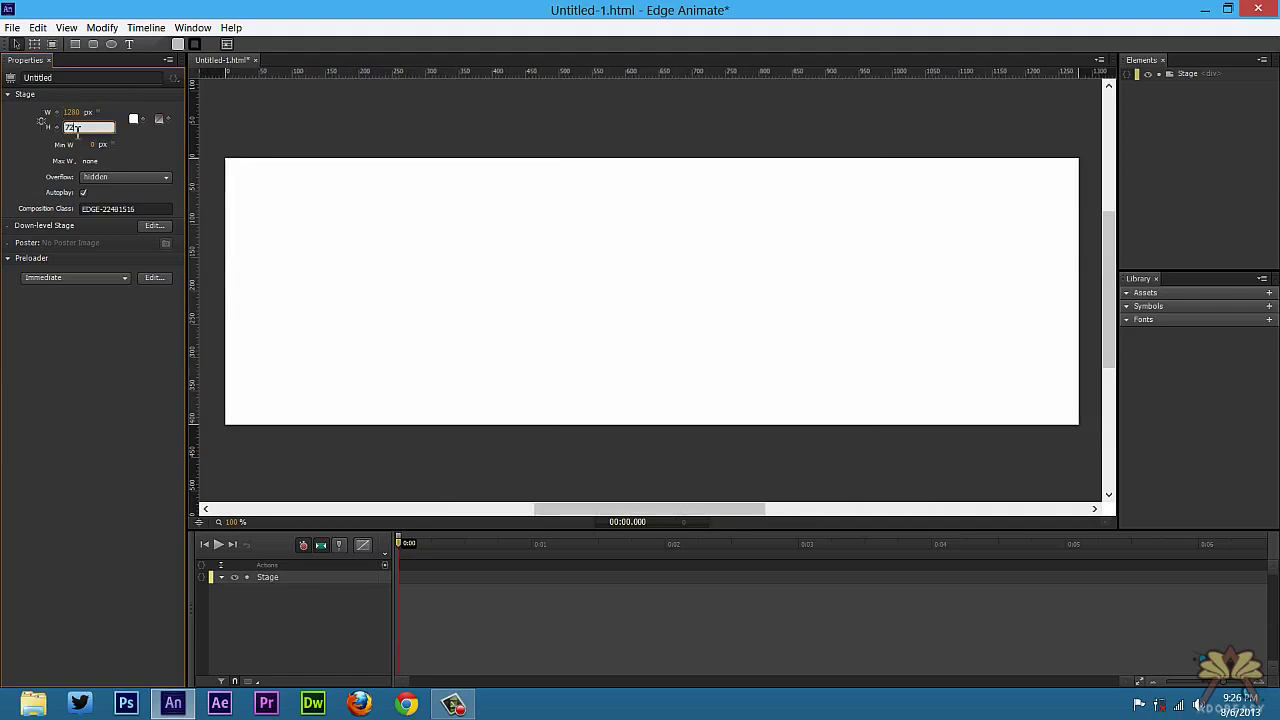
pyautogui.write('720')
pyautogui.press('Return')
pyautogui.click(139, 120)
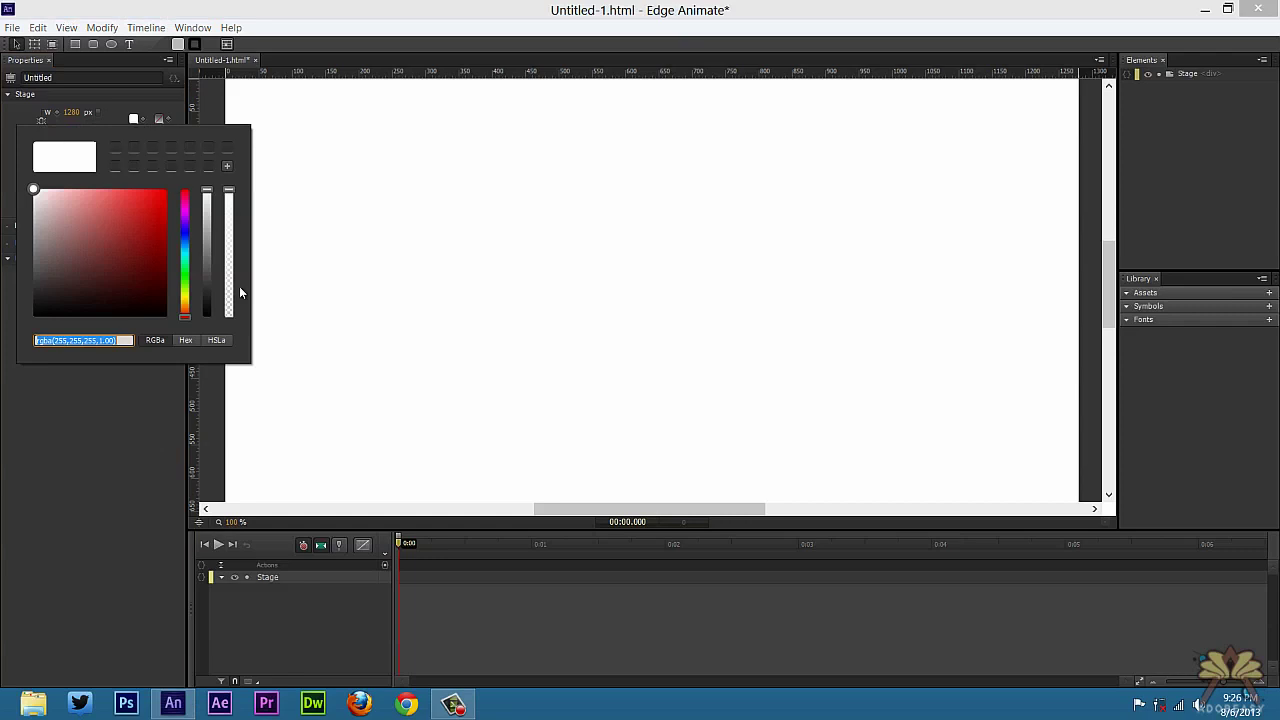
pyautogui.moveTo(110, 295); pyautogui.dragTo(233, 289)
pyautogui.click(365, 207)
# Import images 1, 2 and 3 into the library and delete their copies from the stage
pyautogui.click(12, 27)
pyautogui.click(42, 240)
pyautogui.moveTo(298, 210); pyautogui.dragTo(562, 116)
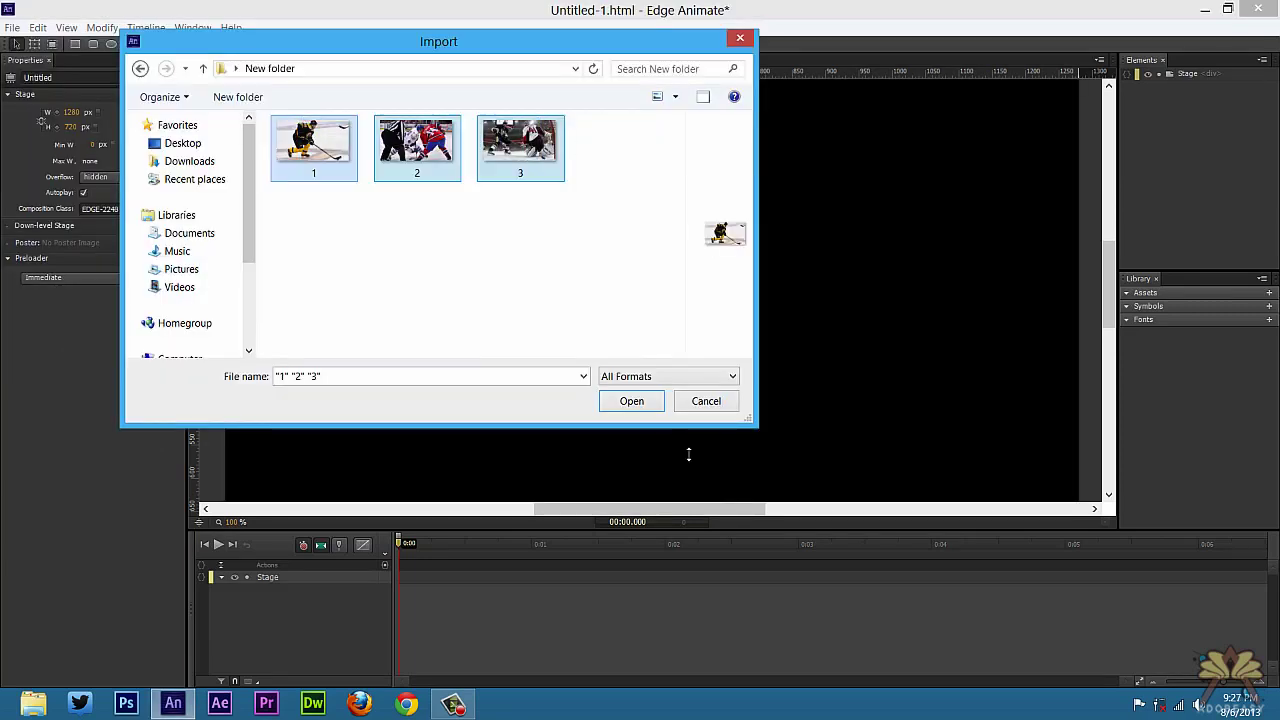
pyautogui.click(643, 408)
pyautogui.click(745, 357)
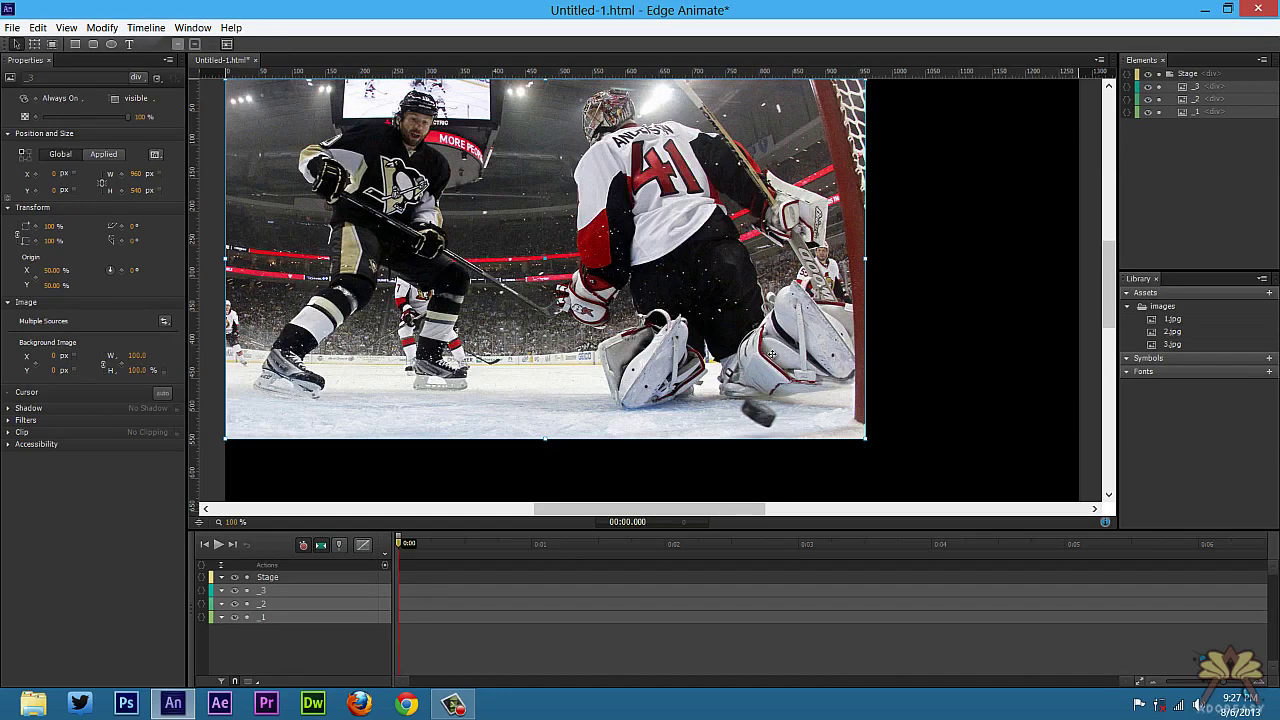
pyautogui.press('Delete')
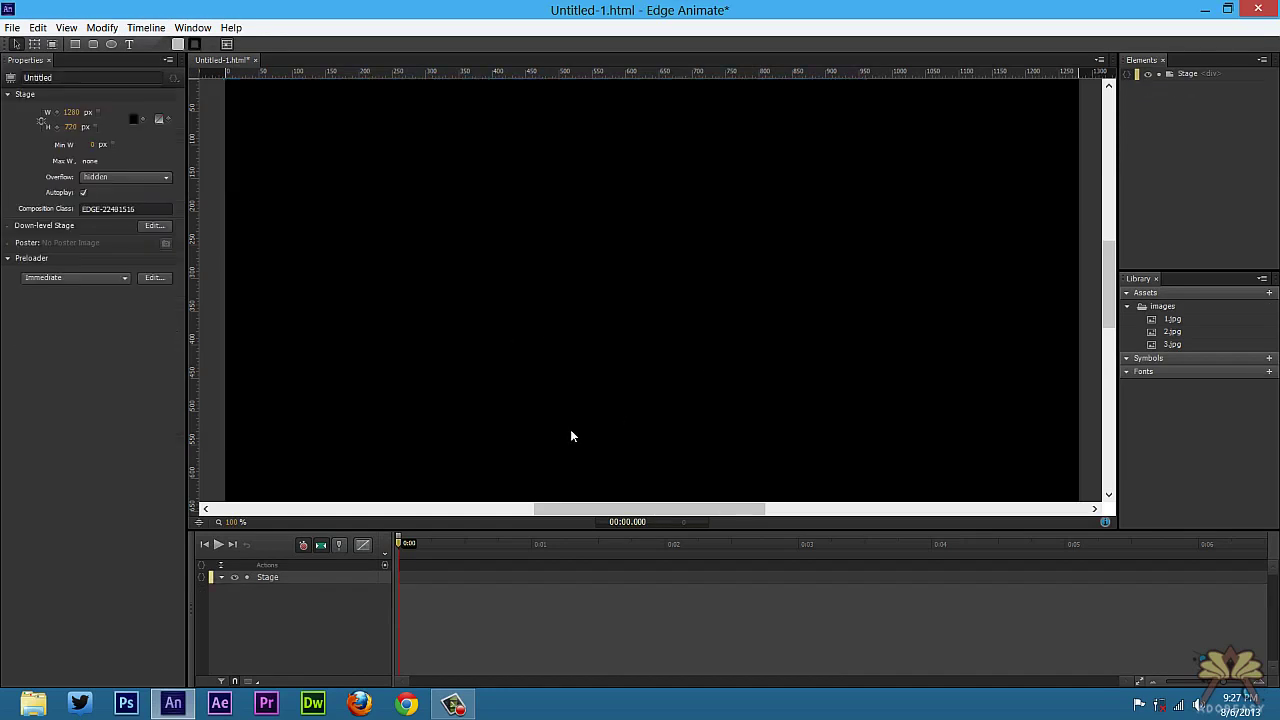
# Place 1.jpg near the stage's upper-left corner and scale it down to a thumbnail of about 201 × 113 px
pyautogui.hotkey('ctrl', '-')
pyautogui.moveTo(1160, 321); pyautogui.dragTo(466, 200)
pyautogui.moveTo(728, 426); pyautogui.dragTo(390, 266)
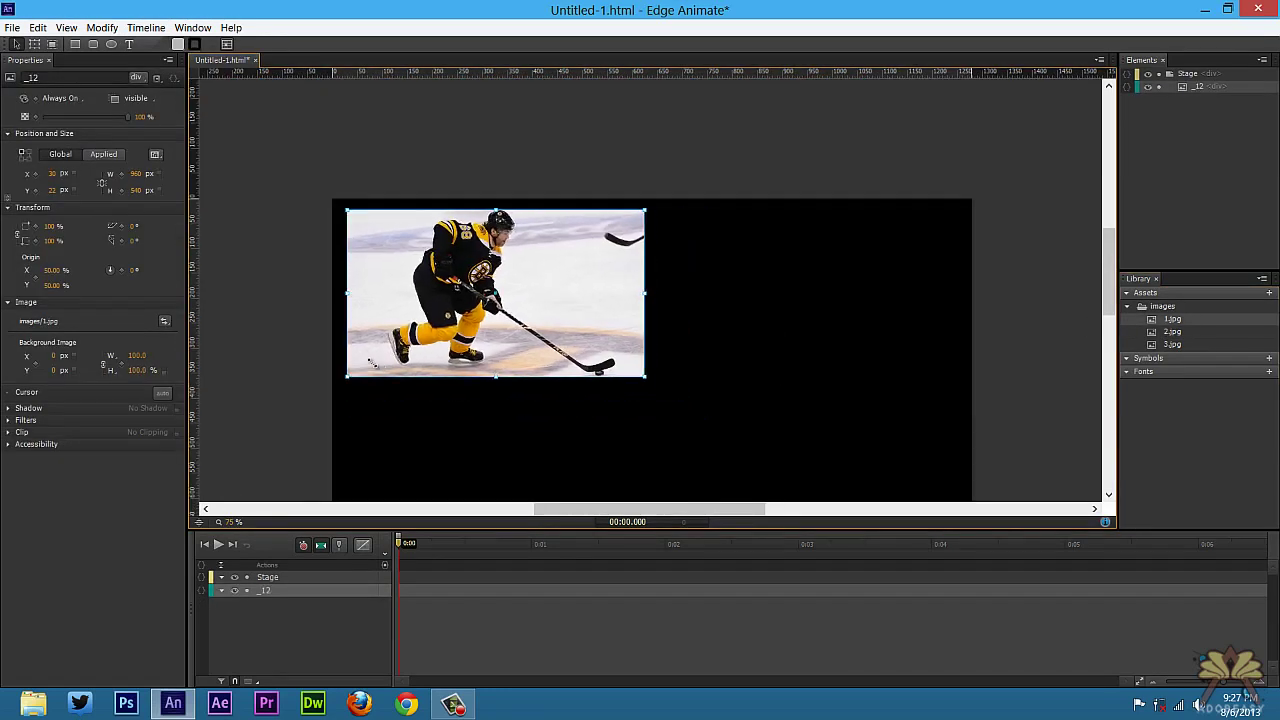
pyautogui.scroll(-1, 388, 175)
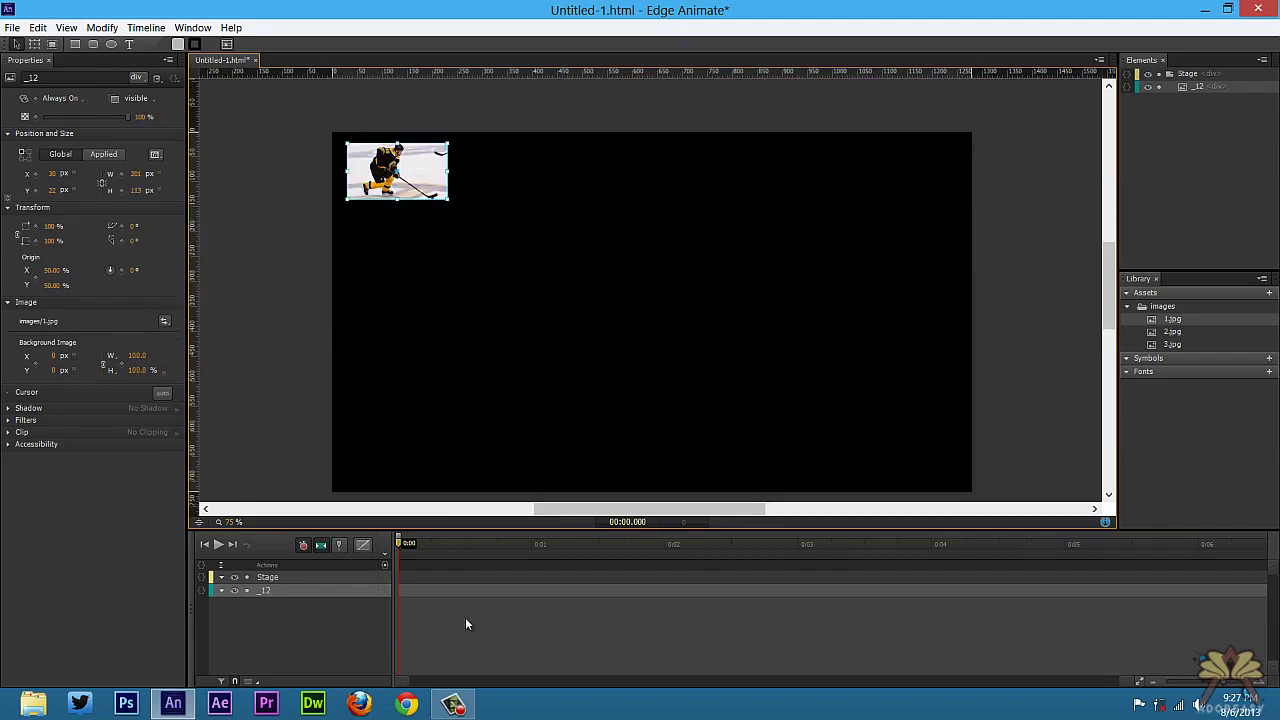
# Add the timeline labels "thumb" at 0:00 and "image" at 0:01
pyautogui.doubleClick(413, 556)
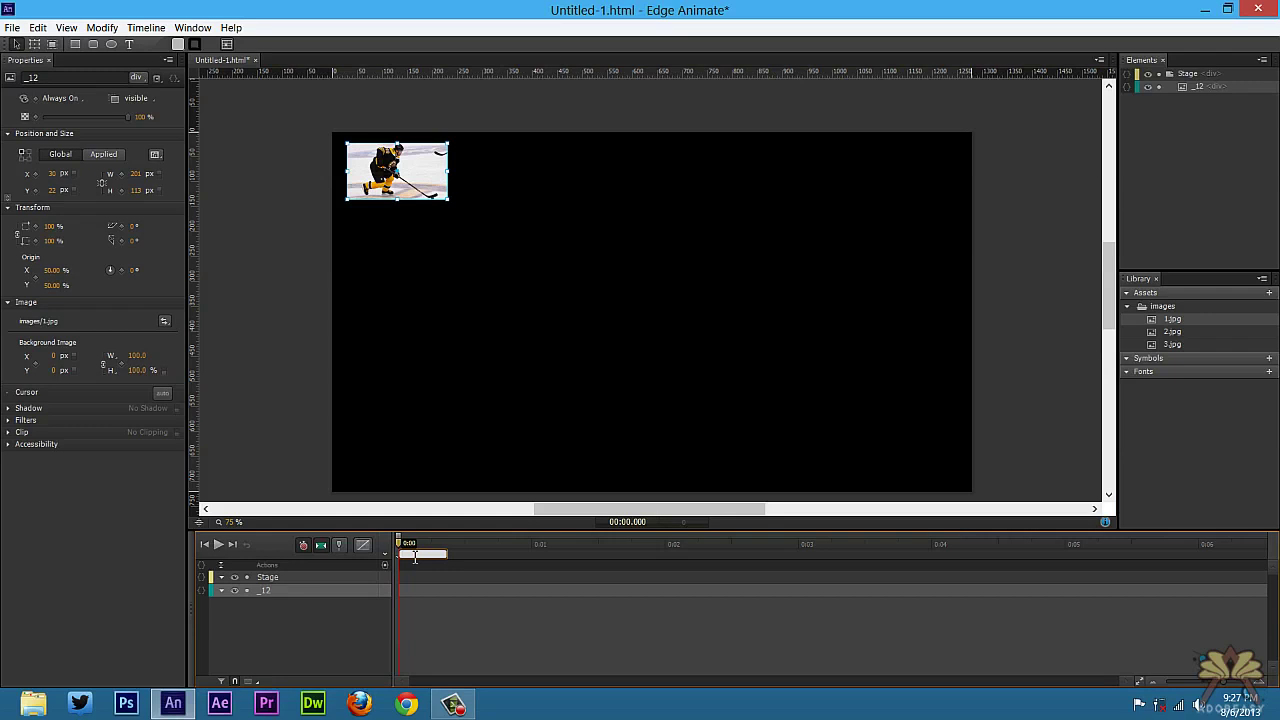
pyautogui.press('Return')
pyautogui.click(532, 543)
pyautogui.hotkey('ctrl', 'l')
pyautogui.press('BackSpace')
pyautogui.press('Return')
# Add the timeline labels "image2" at 0:02 and "image3" at 0:03
pyautogui.click(664, 543)
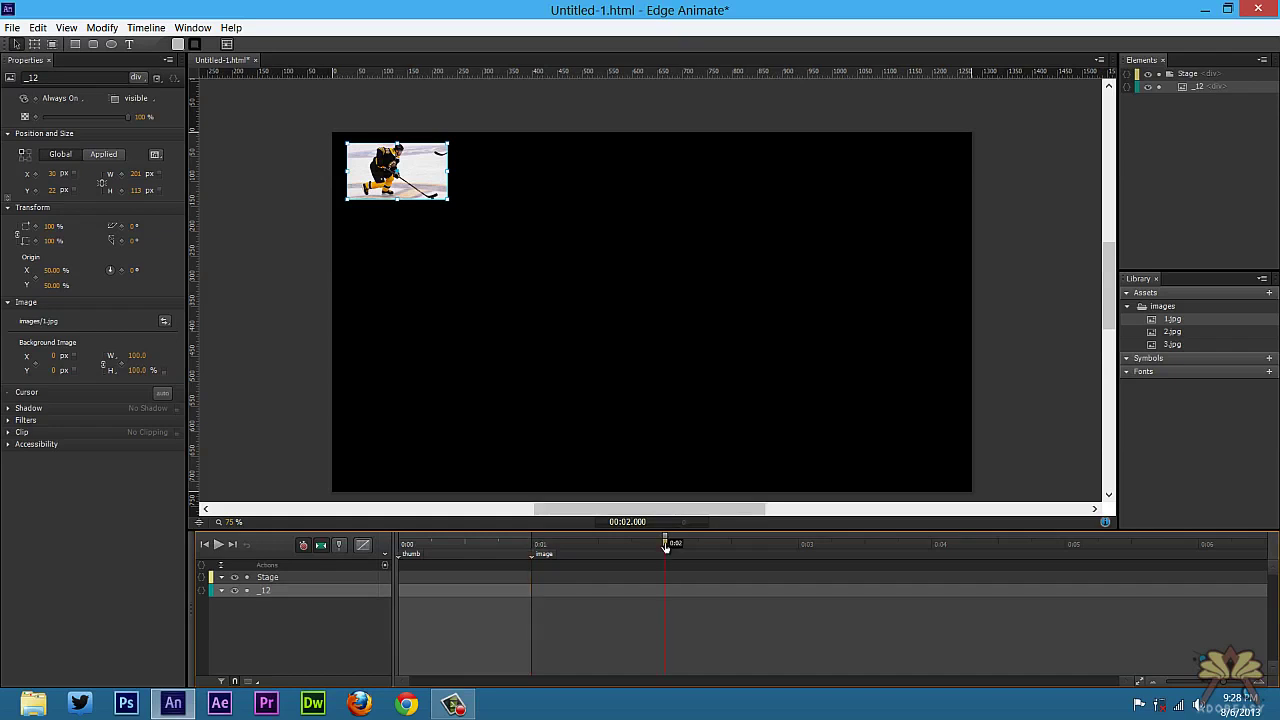
pyautogui.hotkey('ctrl', 'l')
pyautogui.press('BackSpace')
pyautogui.write('image1')
pyautogui.click(775, 544)
pyautogui.hotkey('ctrl', 'l')
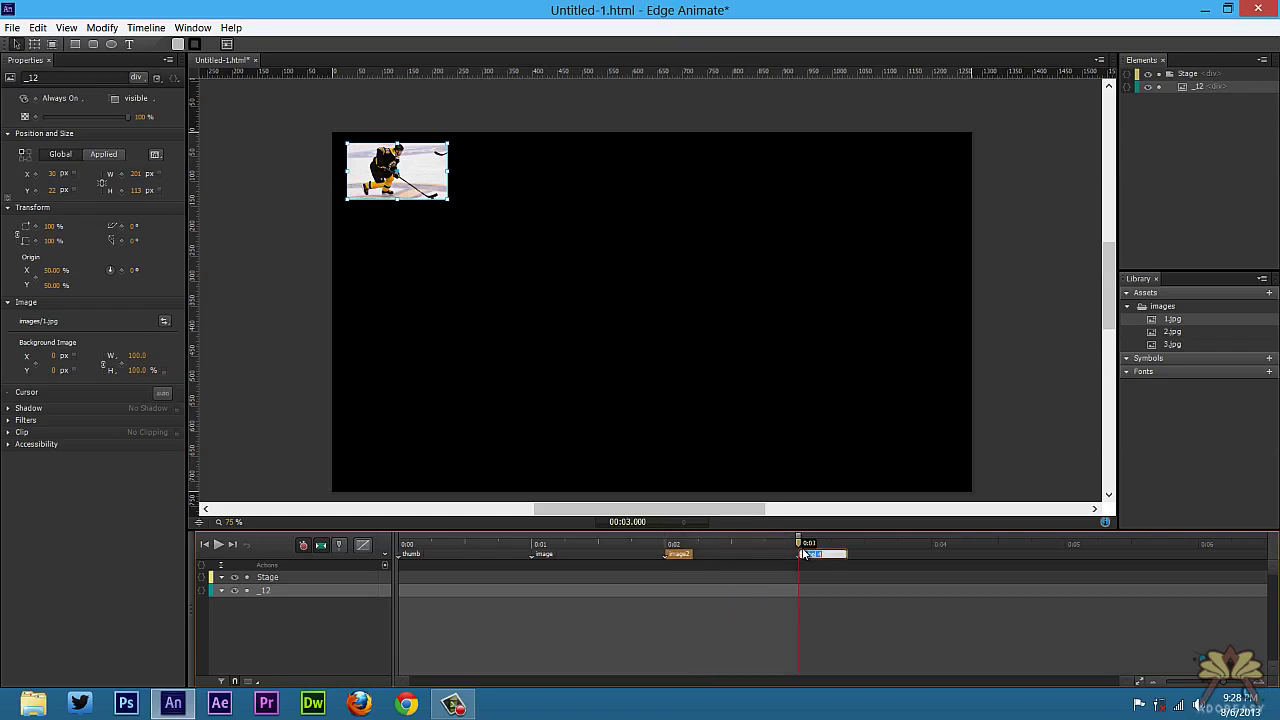
pyautogui.write('image3')
pyautogui.press('Return')
# Give the thumbnail a click action that plays the timeline from the "image" label using sym.play("image")
pyautogui.rightClick(390, 166)
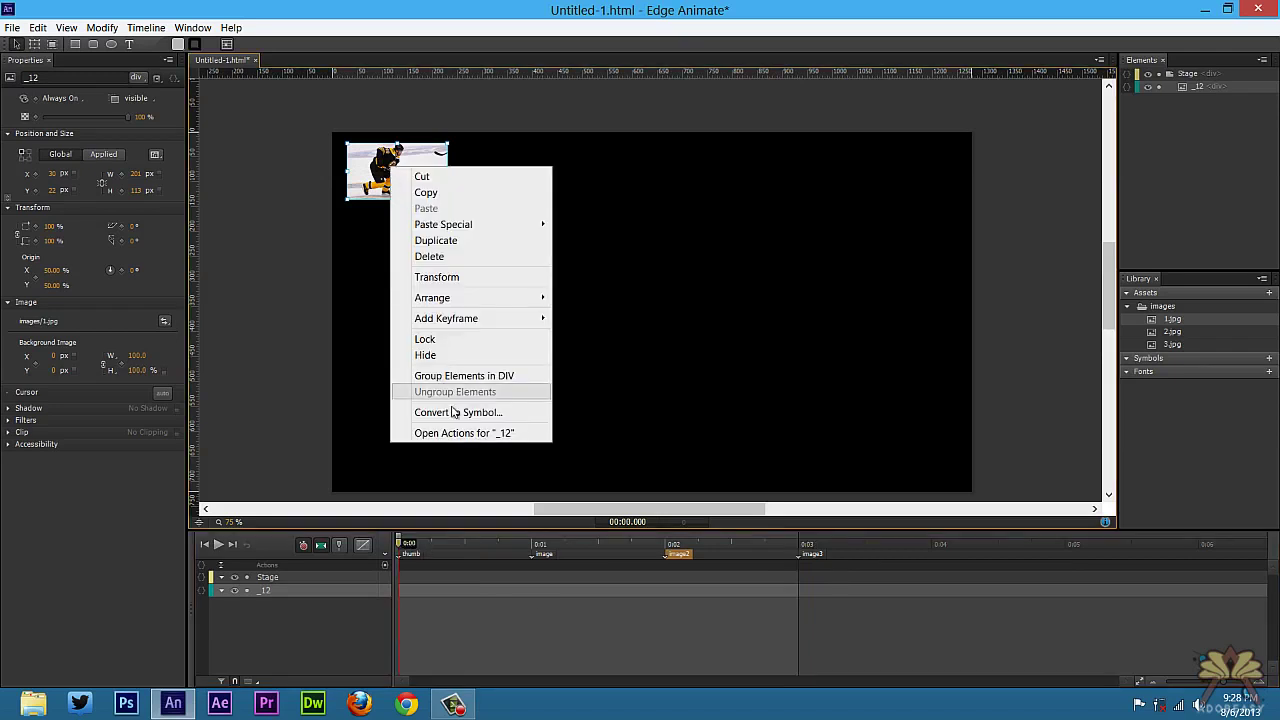
pyautogui.click(462, 433)
pyautogui.click(668, 295)
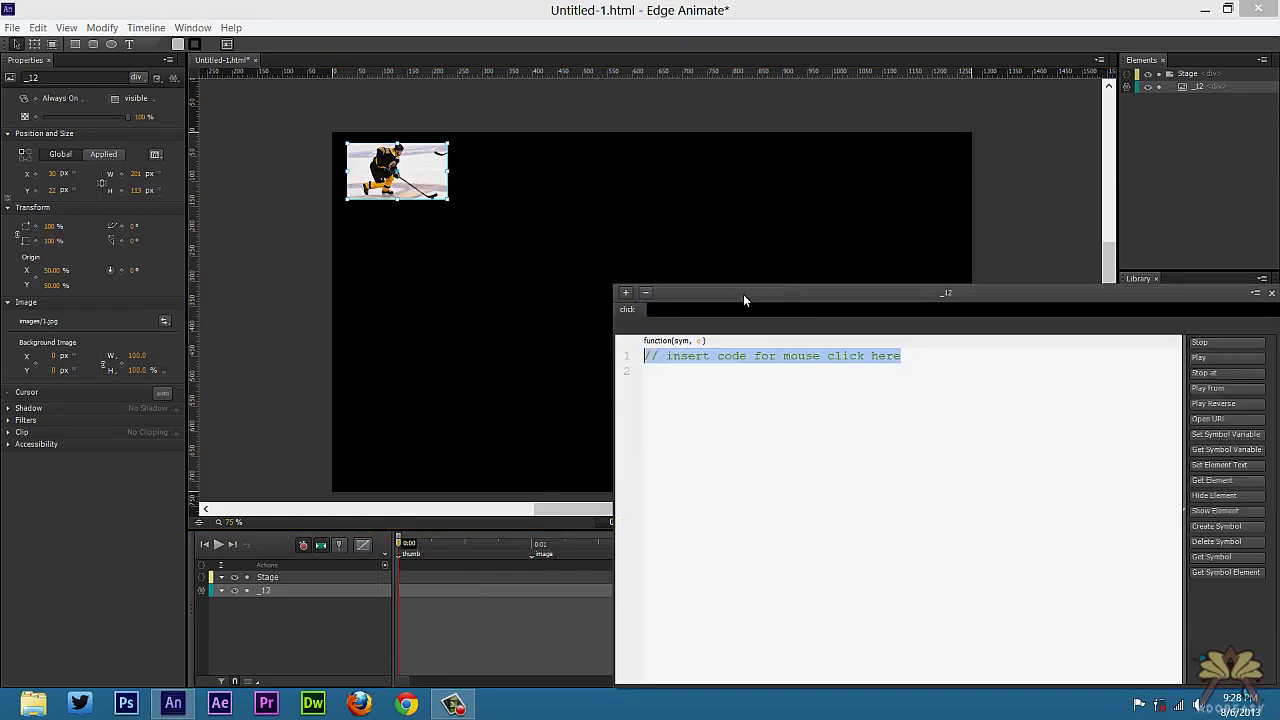
pyautogui.click(1079, 298)
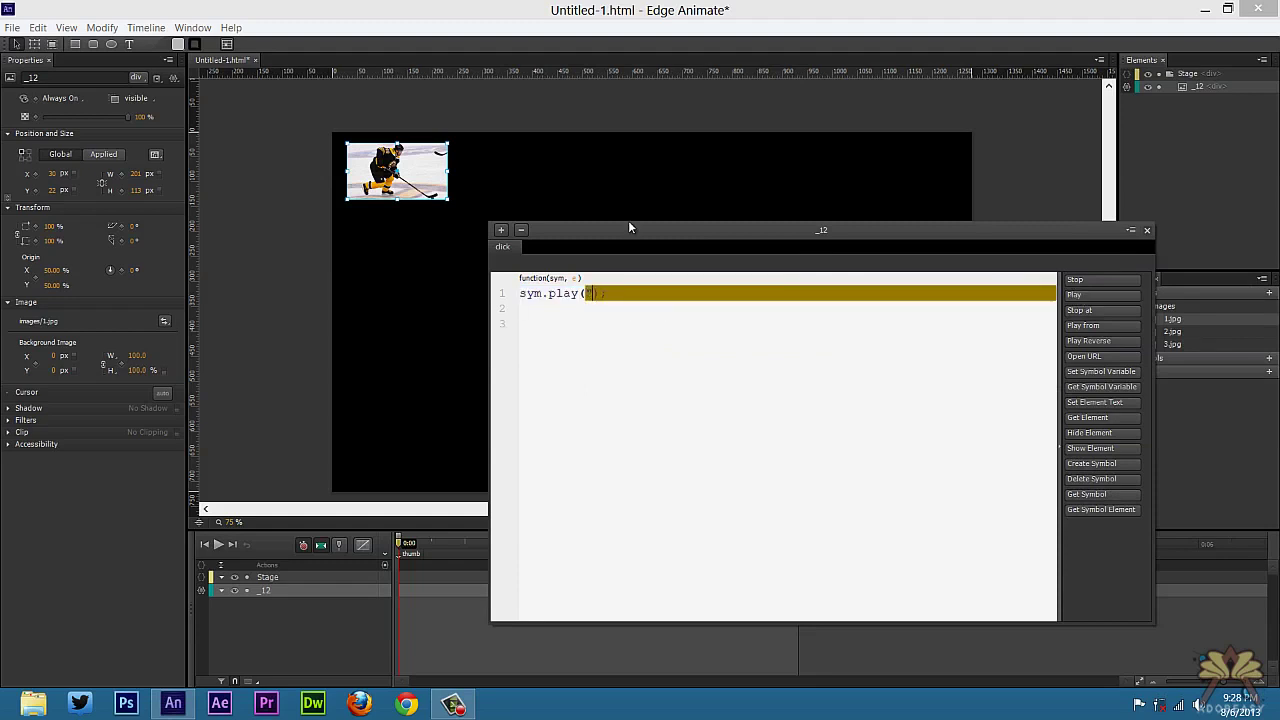
pyautogui.write('image"')
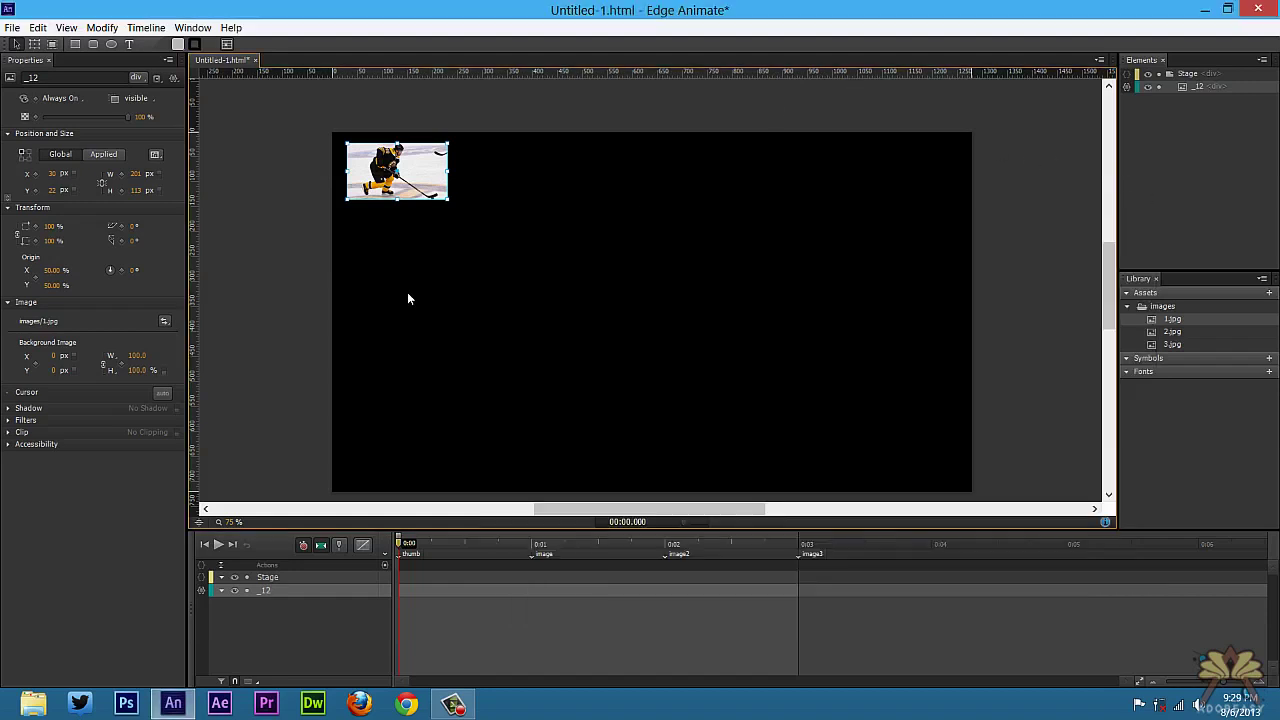
# Place a full-size copy of 1.jpg near the middle of the stage at about X 172, Y 90 px
pyautogui.click(1157, 324)
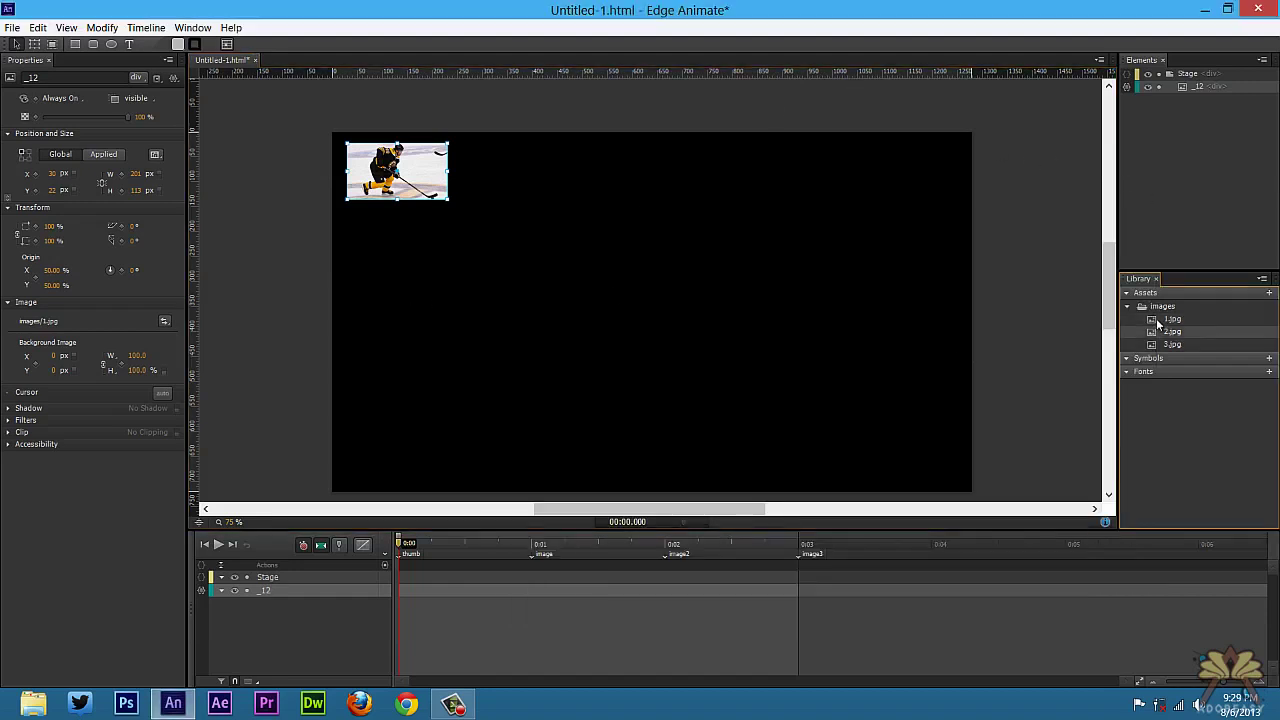
pyautogui.moveTo(1157, 324); pyautogui.dragTo(532, 238)
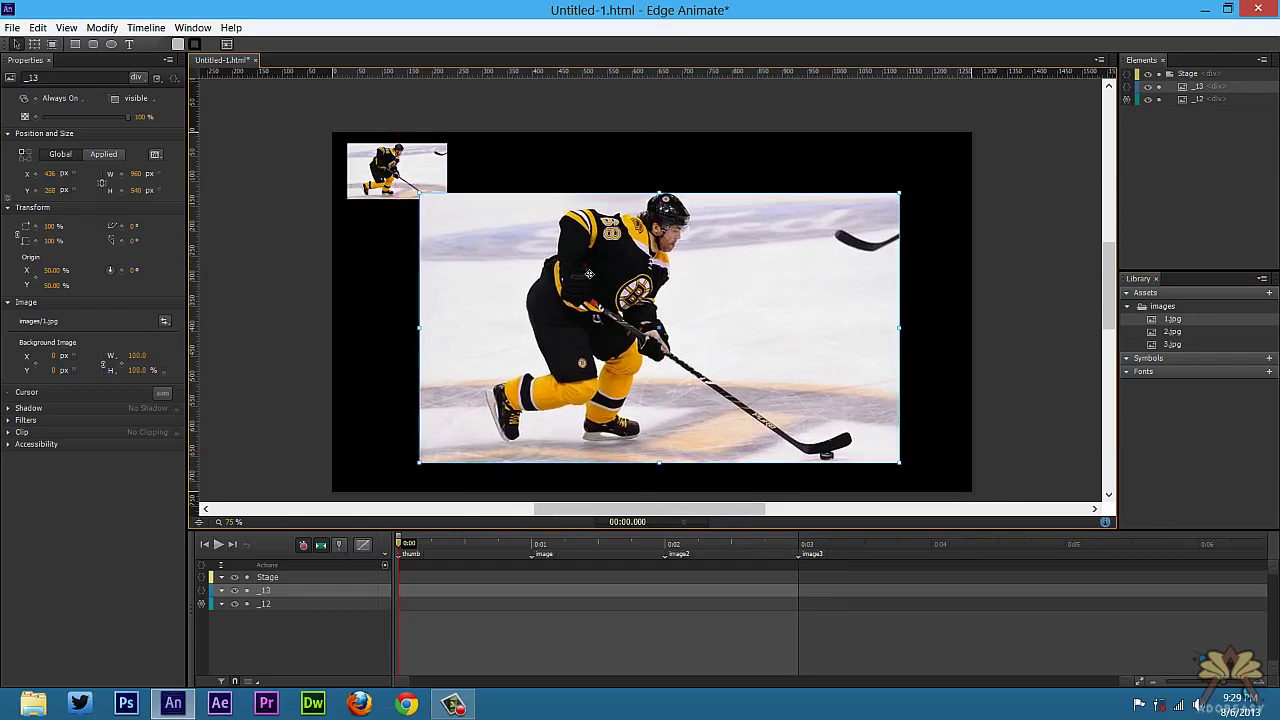
pyautogui.scroll(-1, 594, 286)
pyautogui.moveTo(594, 272); pyautogui.dragTo(604, 295)
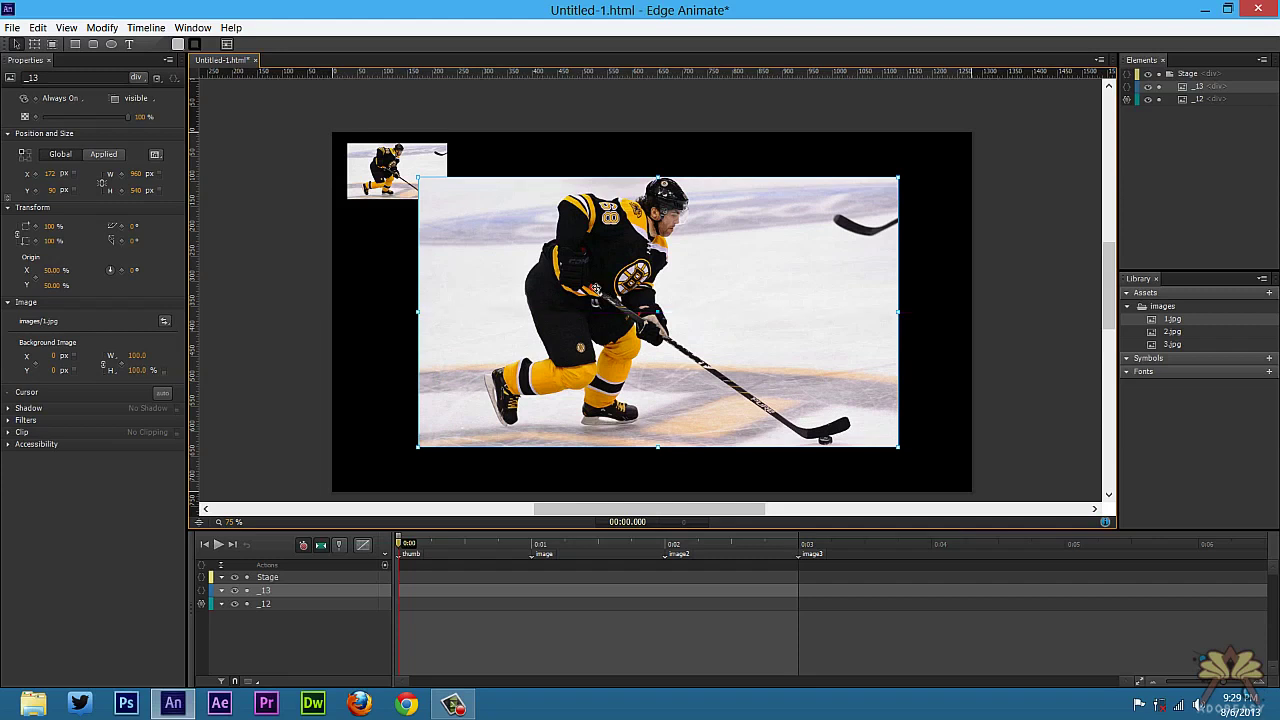
# Keyframe the large copy of 1.jpg to display On at 0:01 and Off at about 1.5 seconds
pyautogui.click(531, 543)
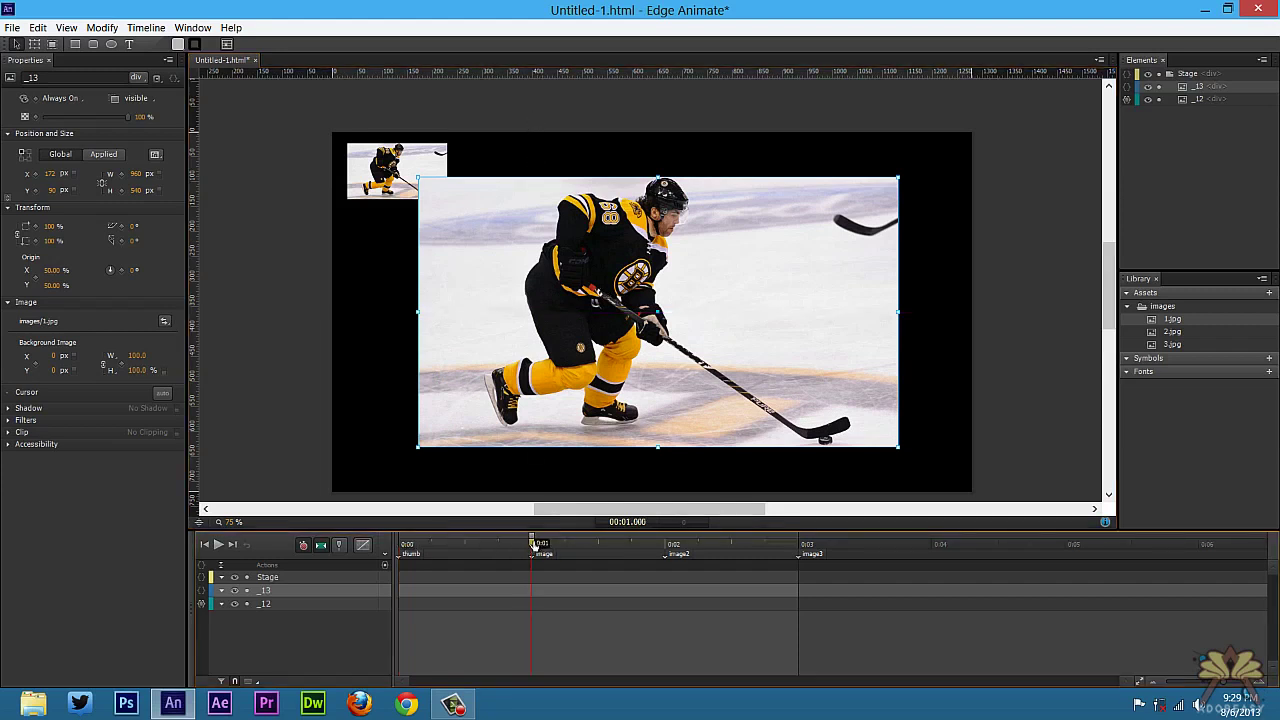
pyautogui.click(62, 99)
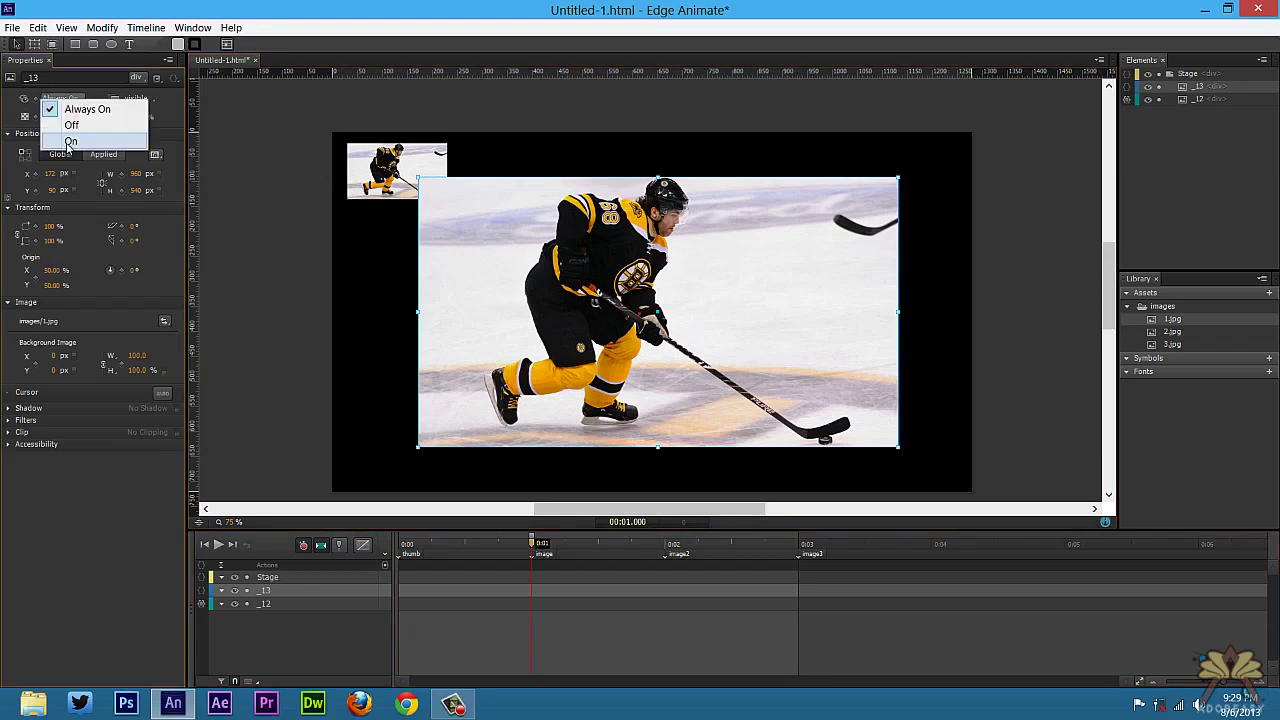
pyautogui.click(70, 141)
pyautogui.moveTo(535, 550); pyautogui.dragTo(666, 550)
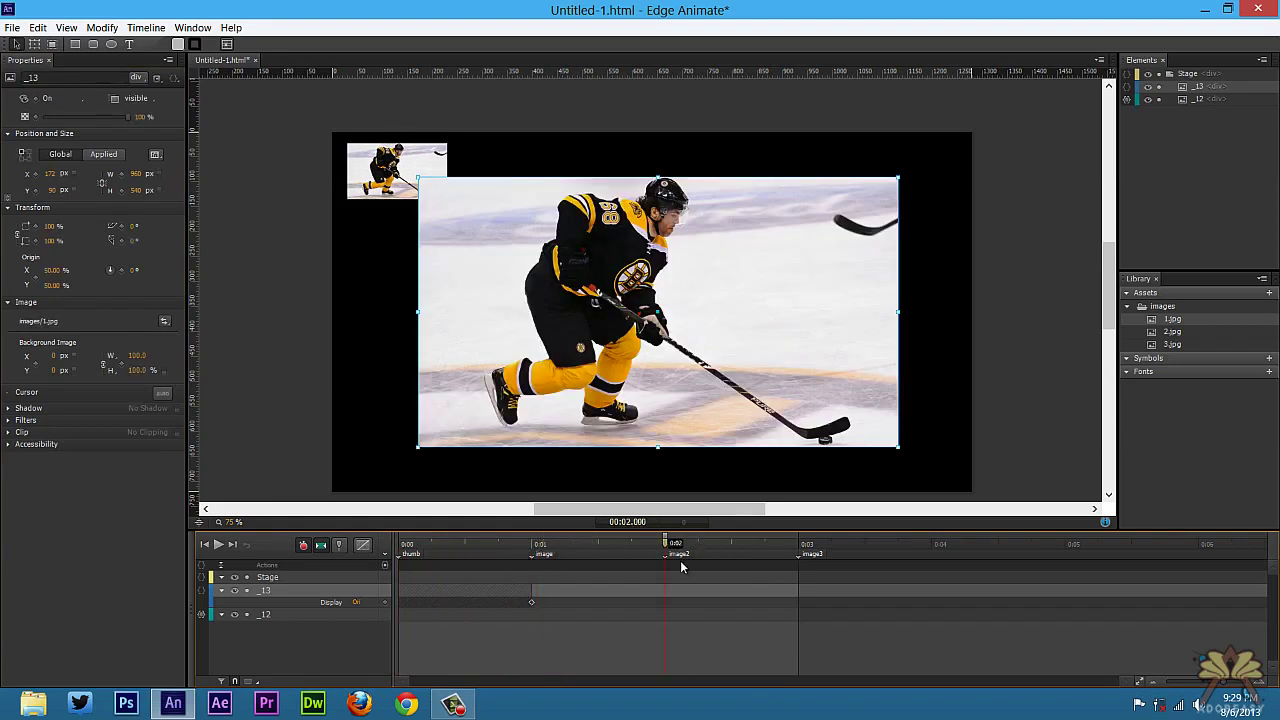
pyautogui.click(62, 104)
pyautogui.click(82, 130)
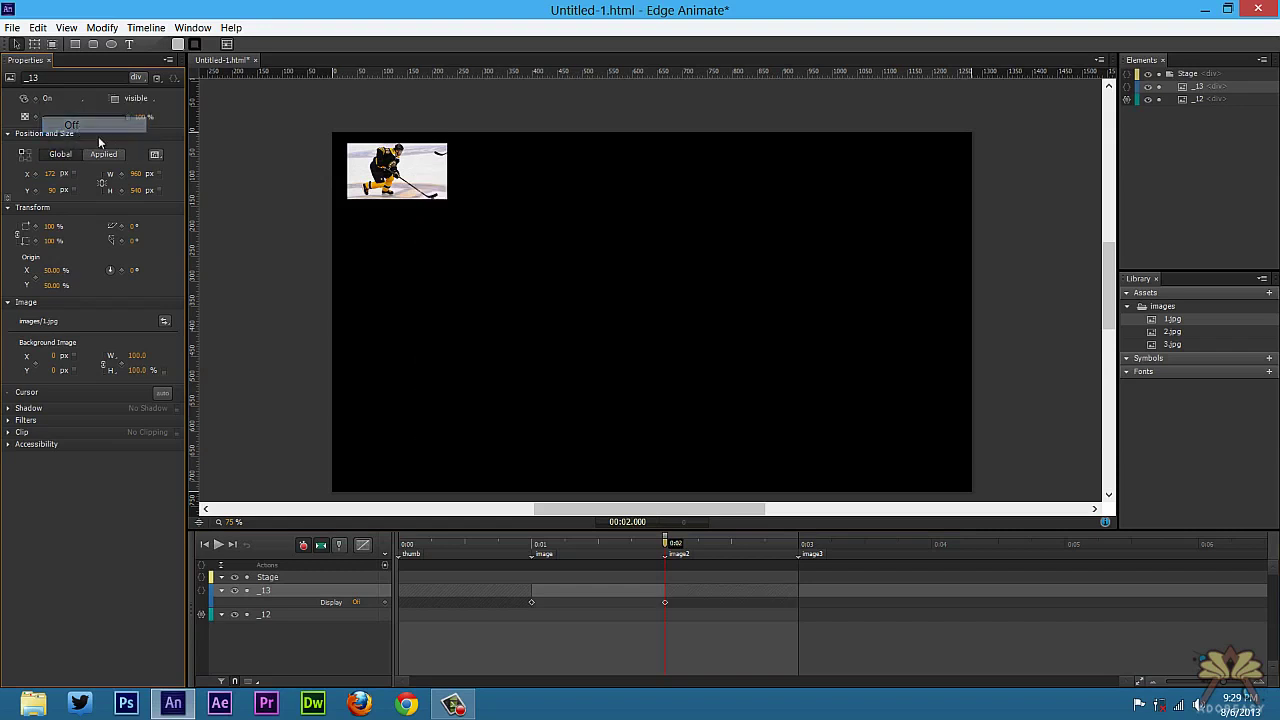
pyautogui.moveTo(538, 541); pyautogui.dragTo(650, 543)
pyautogui.moveTo(665, 602); pyautogui.dragTo(598, 602)
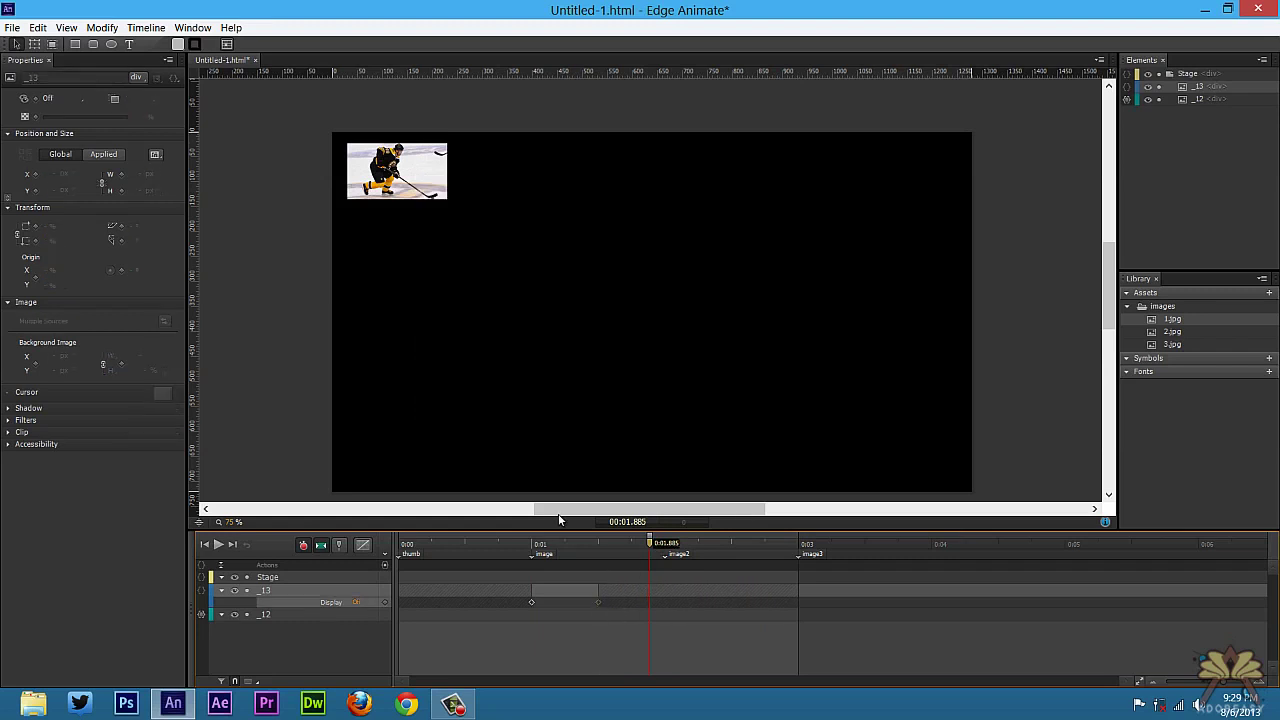
# Add a timeline trigger at 0:01 with the Stop action sym.stop()
pyautogui.moveTo(539, 542)
pyautogui.mouseDown()
pyautogui.moveTo(665, 543)
pyautogui.moveTo(532, 543)
pyautogui.mouseUp()
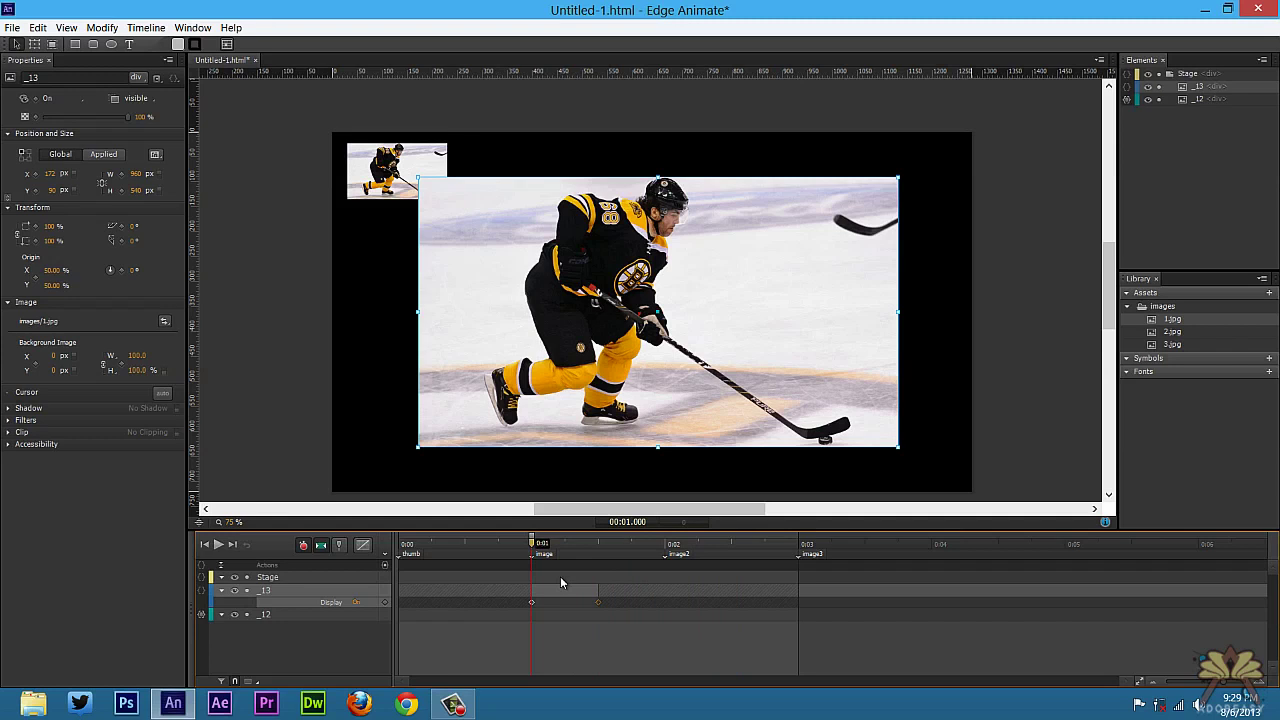
pyautogui.hotkey('ctrl', 't')
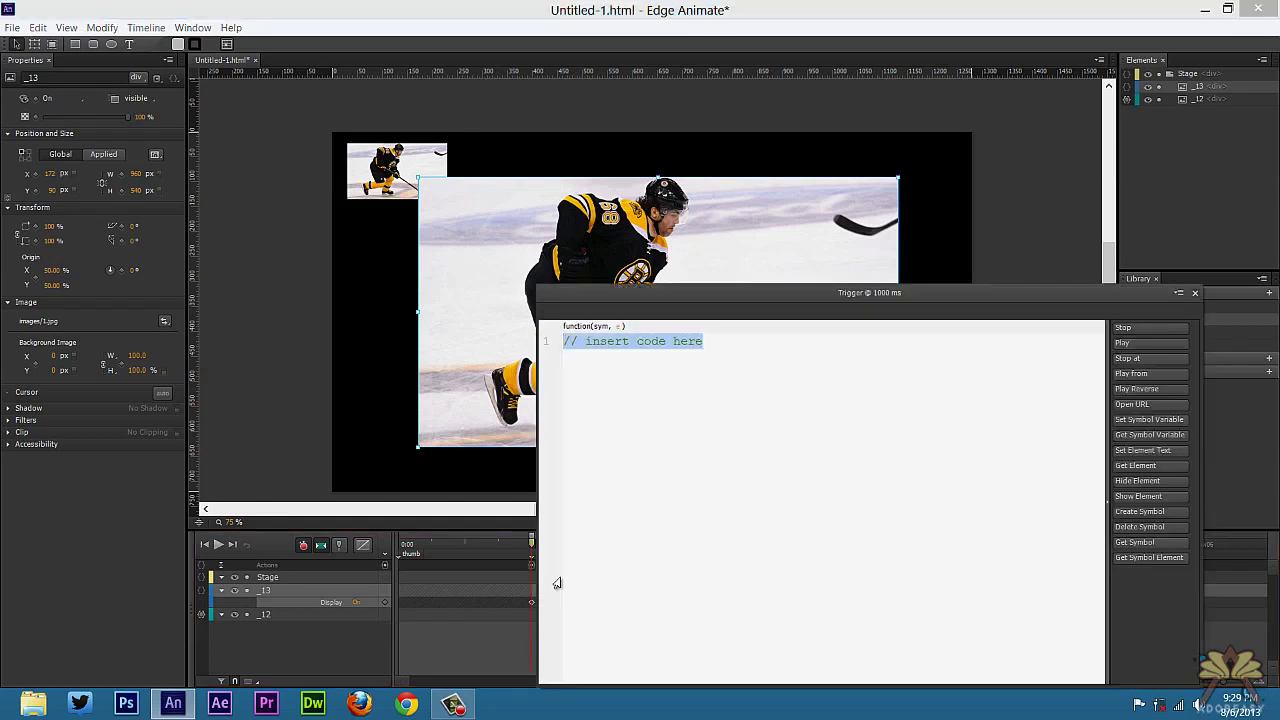
pyautogui.click(1143, 327)
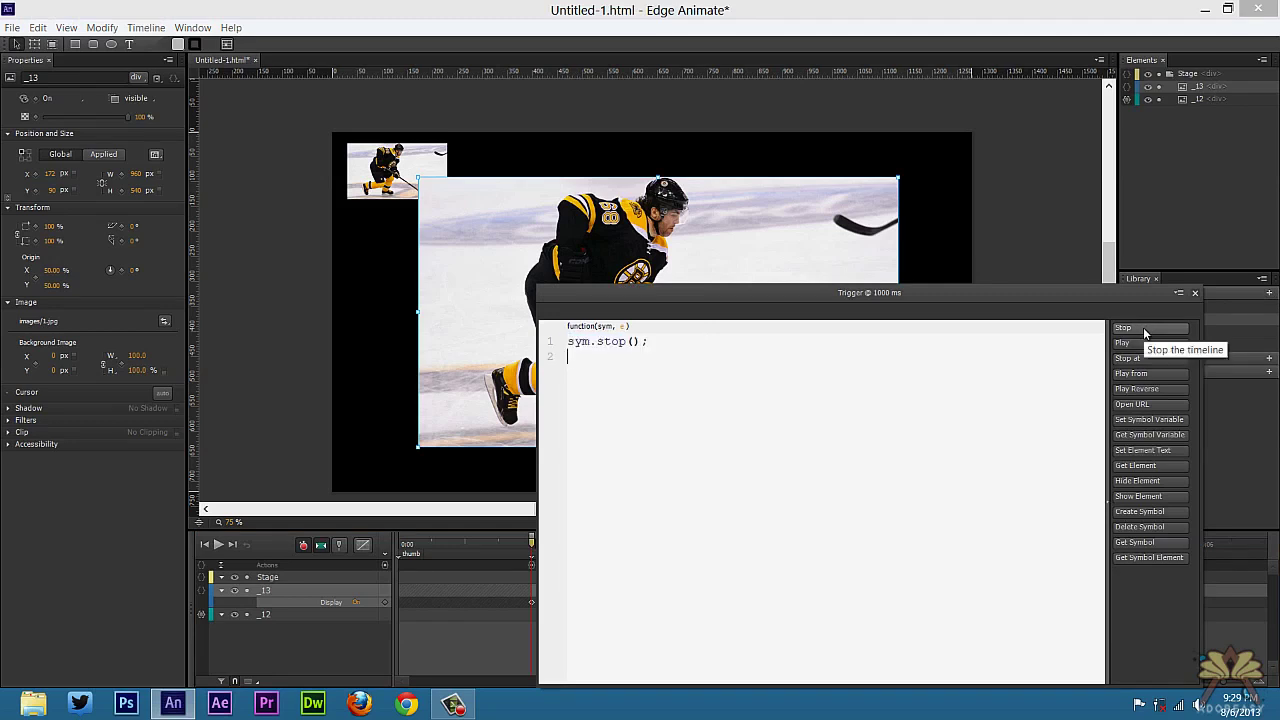
pyautogui.click(1195, 292)
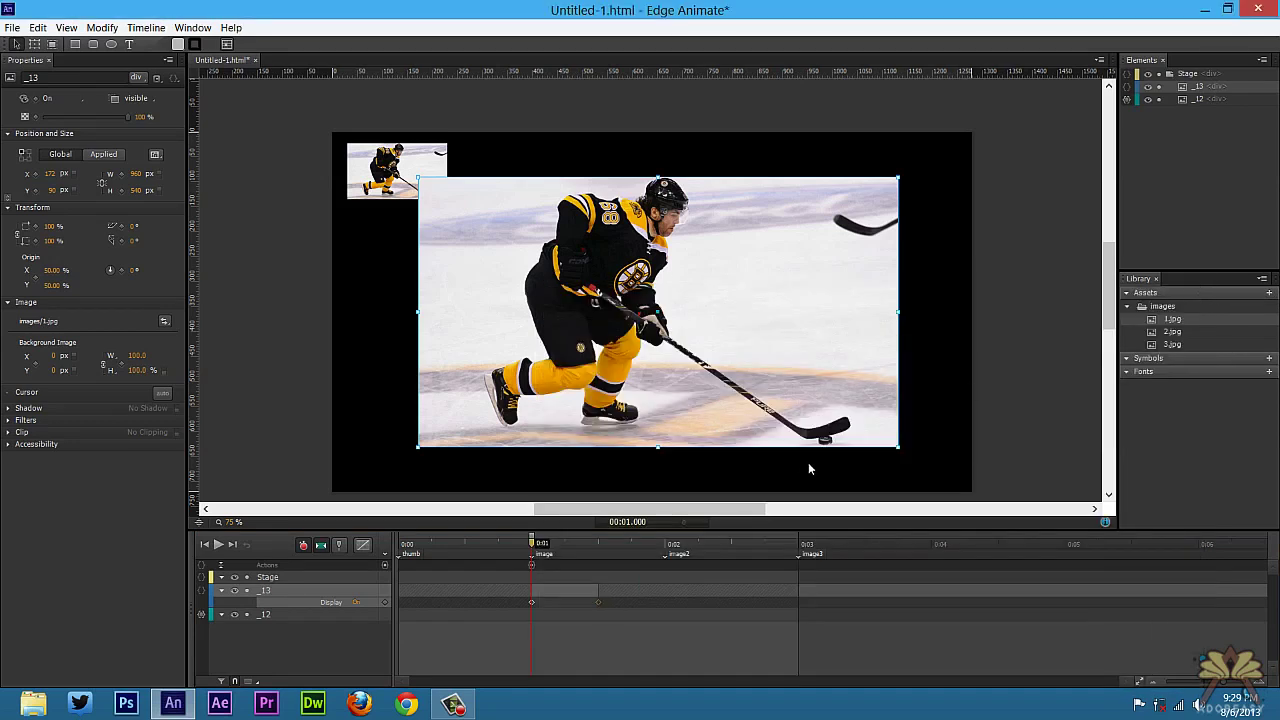
# Add Stop triggers to the timeline at the "image2" (0:02) and "image3" (0:03) labels
pyautogui.click(668, 543)
pyautogui.hotkey('ctrl', 't')
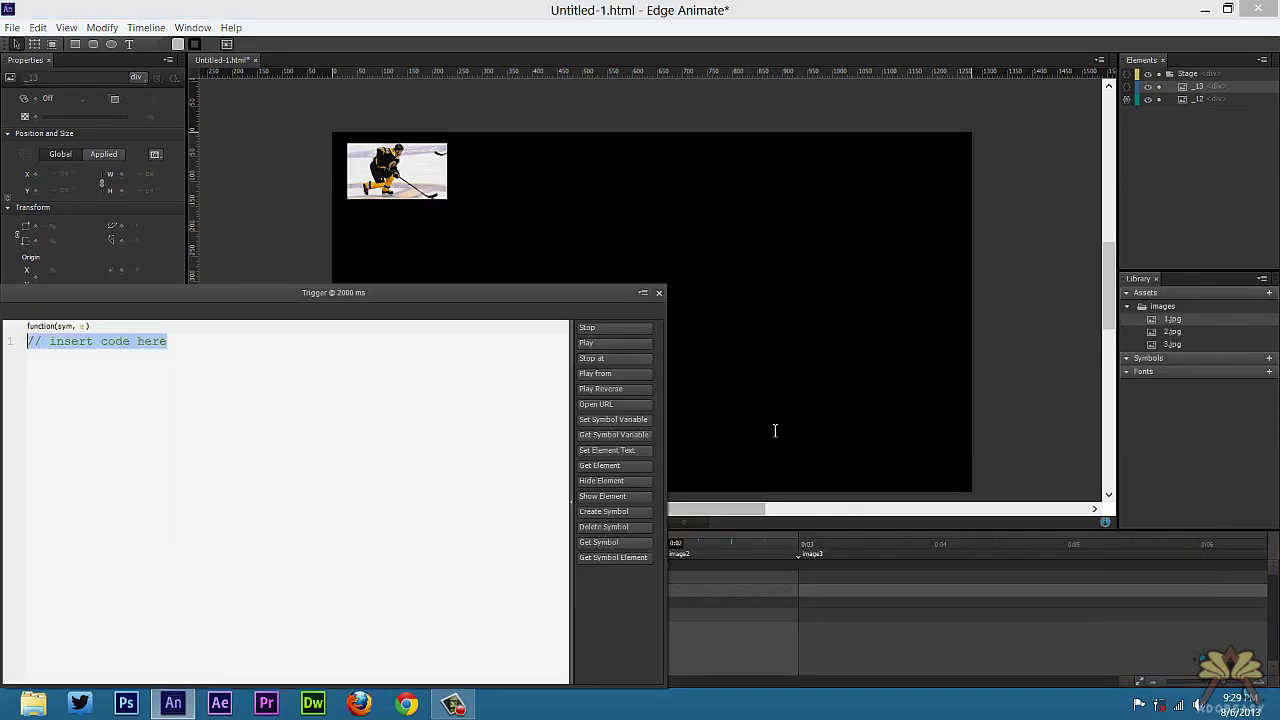
pyautogui.click(625, 327)
pyautogui.click(659, 293)
pyautogui.click(798, 543)
pyautogui.hotkey('ctrl', 't')
pyautogui.click(731, 330)
pyautogui.click(781, 294)
# Place 2.jpg on the stage with the playhead at 0:02, centred at X 160, Y 90 px
pyautogui.press('Home')
pyautogui.moveTo(436, 541); pyautogui.dragTo(781, 540)
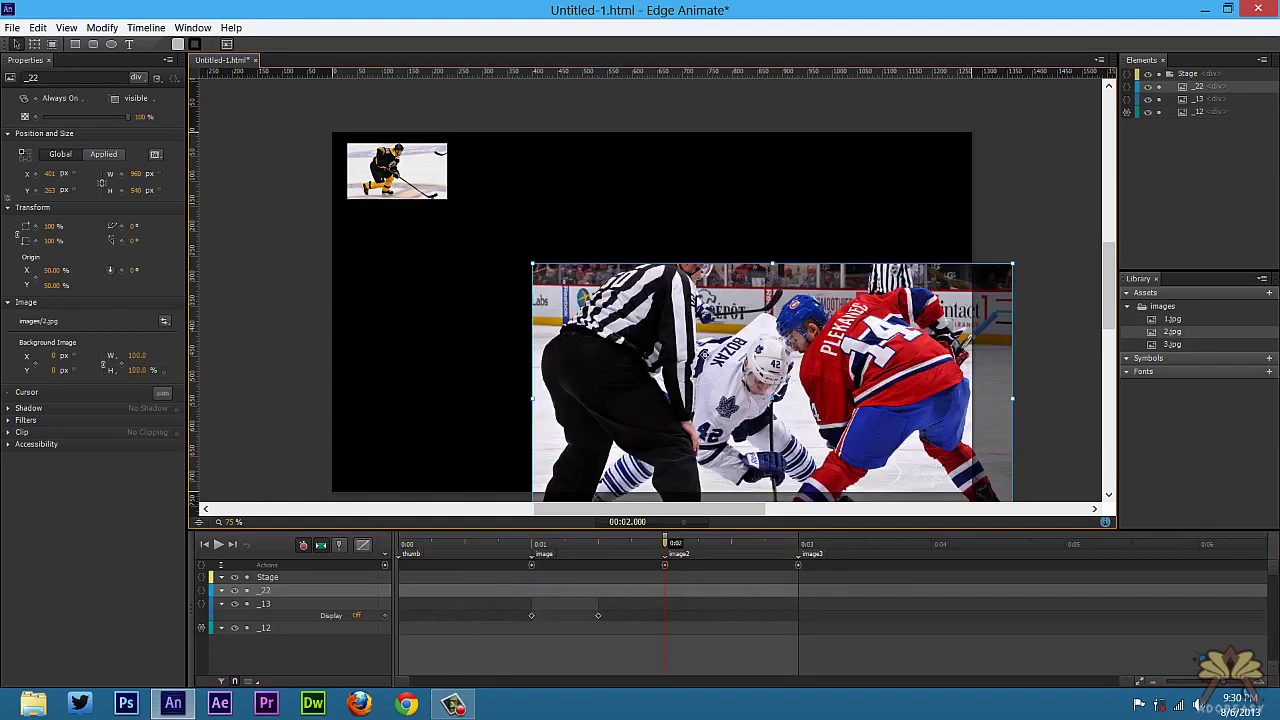
pyautogui.moveTo(892, 472); pyautogui.dragTo(768, 404)
pyautogui.moveTo(646, 330); pyautogui.dragTo(652, 312)
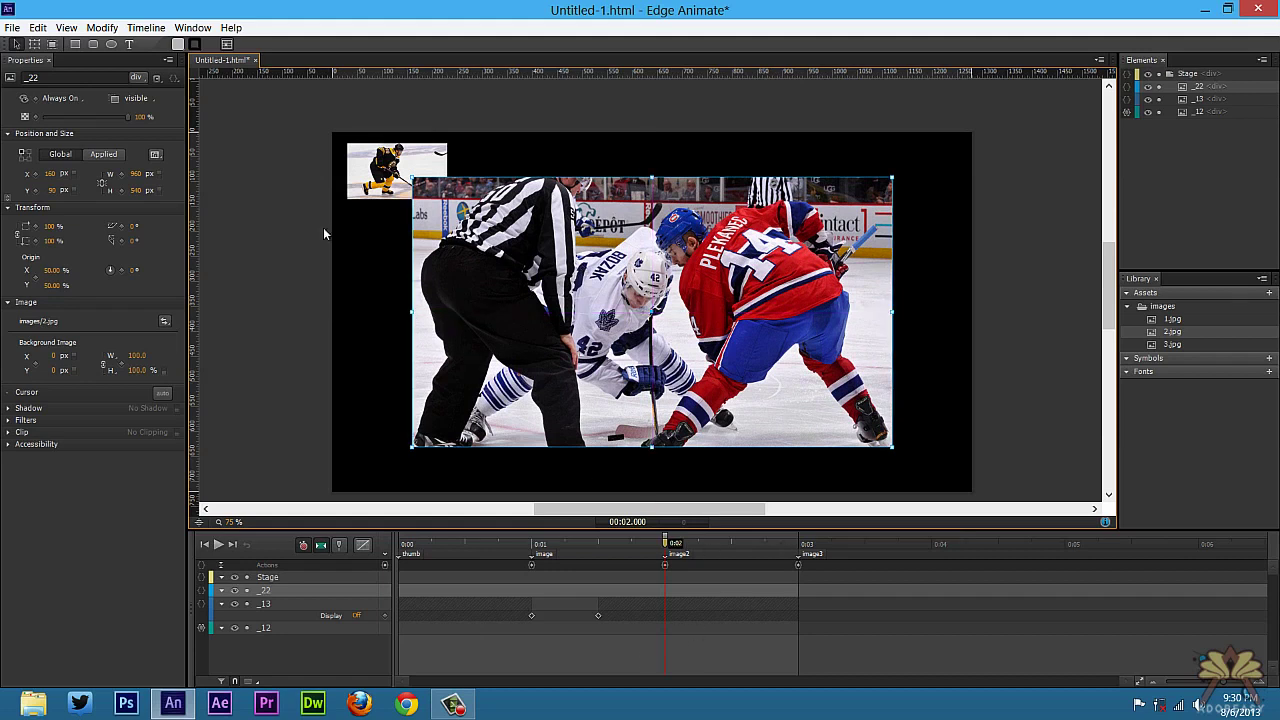
# Keyframe 2.jpg to display On at 0:02 and Off at 0:02.300
pyautogui.click(68, 98)
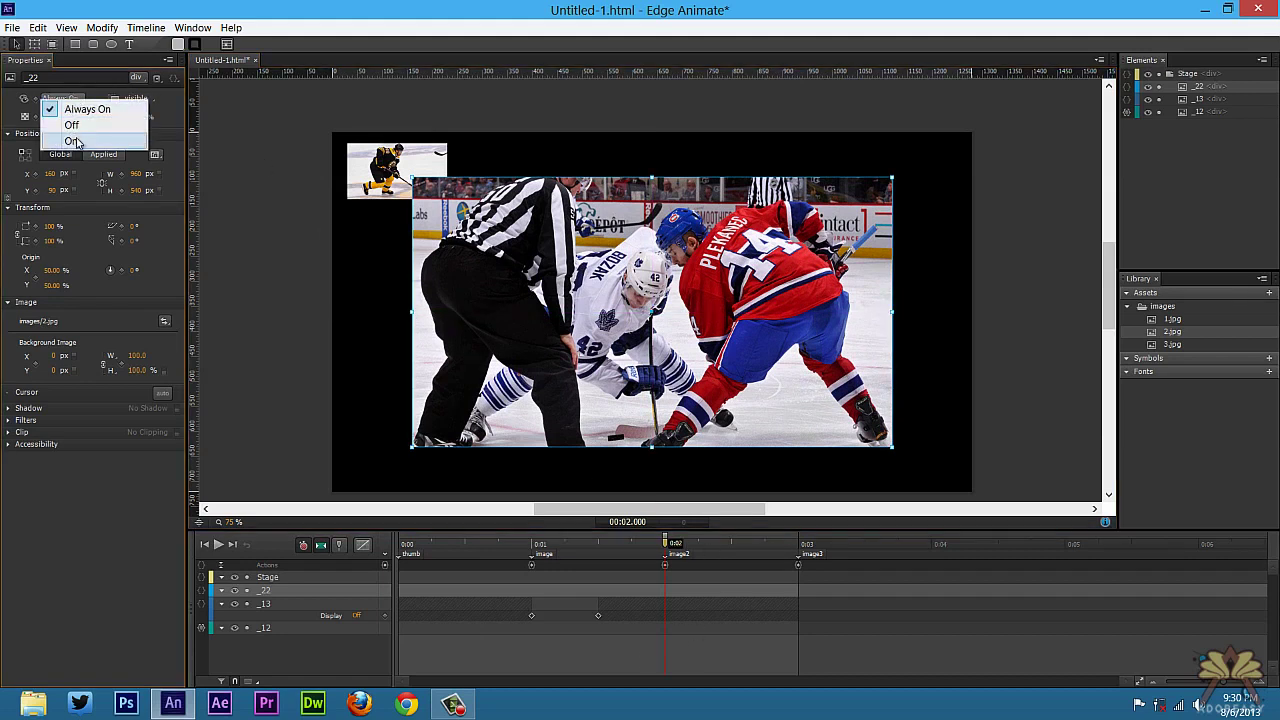
pyautogui.click(71, 141)
pyautogui.click(704, 541)
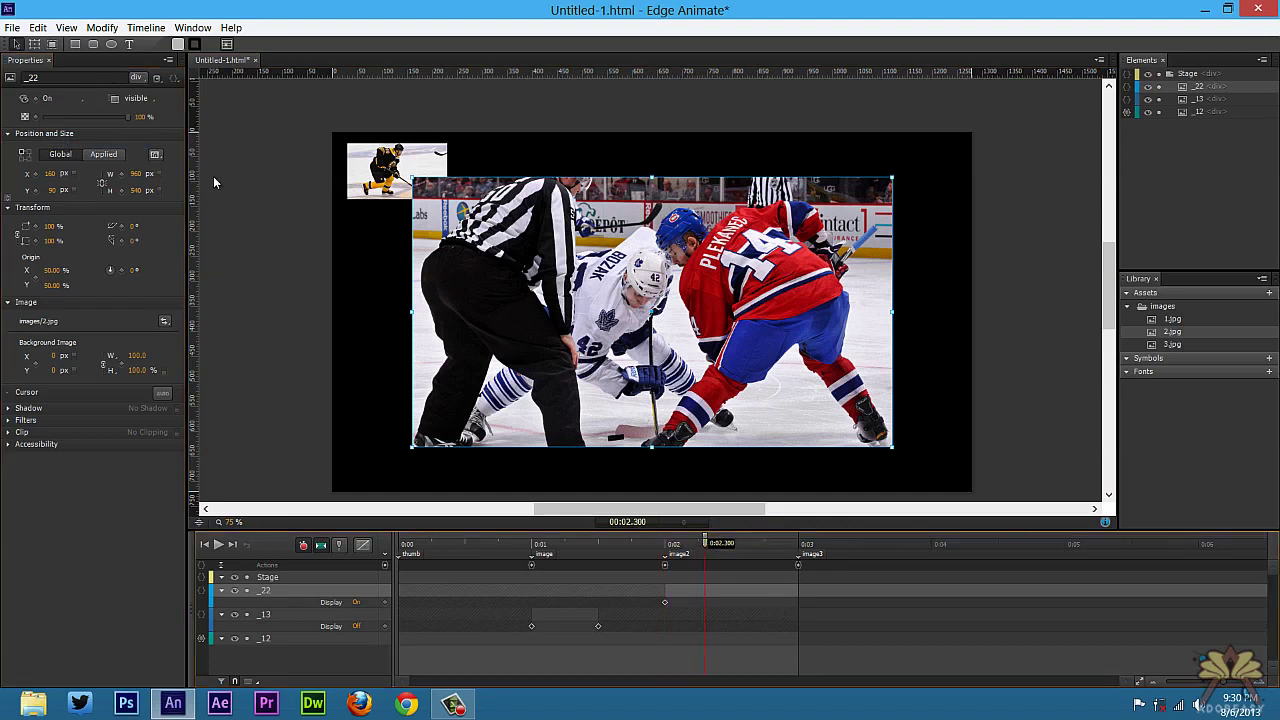
pyautogui.click(50, 97)
pyautogui.click(71, 119)
# Place 3.jpg on the stage with the playhead at 0:03, centred at X 160, Y 90 px
pyautogui.click(801, 543)
pyautogui.moveTo(1175, 345); pyautogui.dragTo(523, 283)
pyautogui.moveTo(675, 256); pyautogui.dragTo(675, 261)
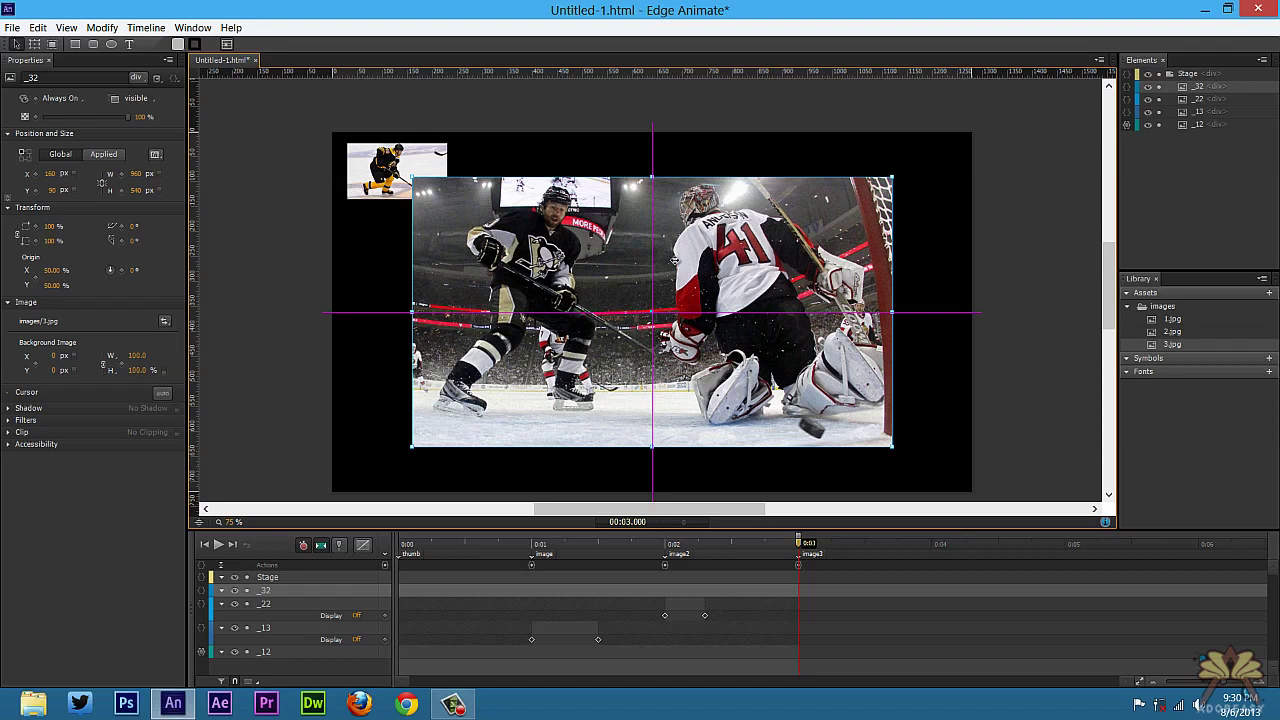
# Keyframe 3.jpg to display On at 0:03 and Off at 0:03.250
pyautogui.click(82, 101)
pyautogui.click(86, 142)
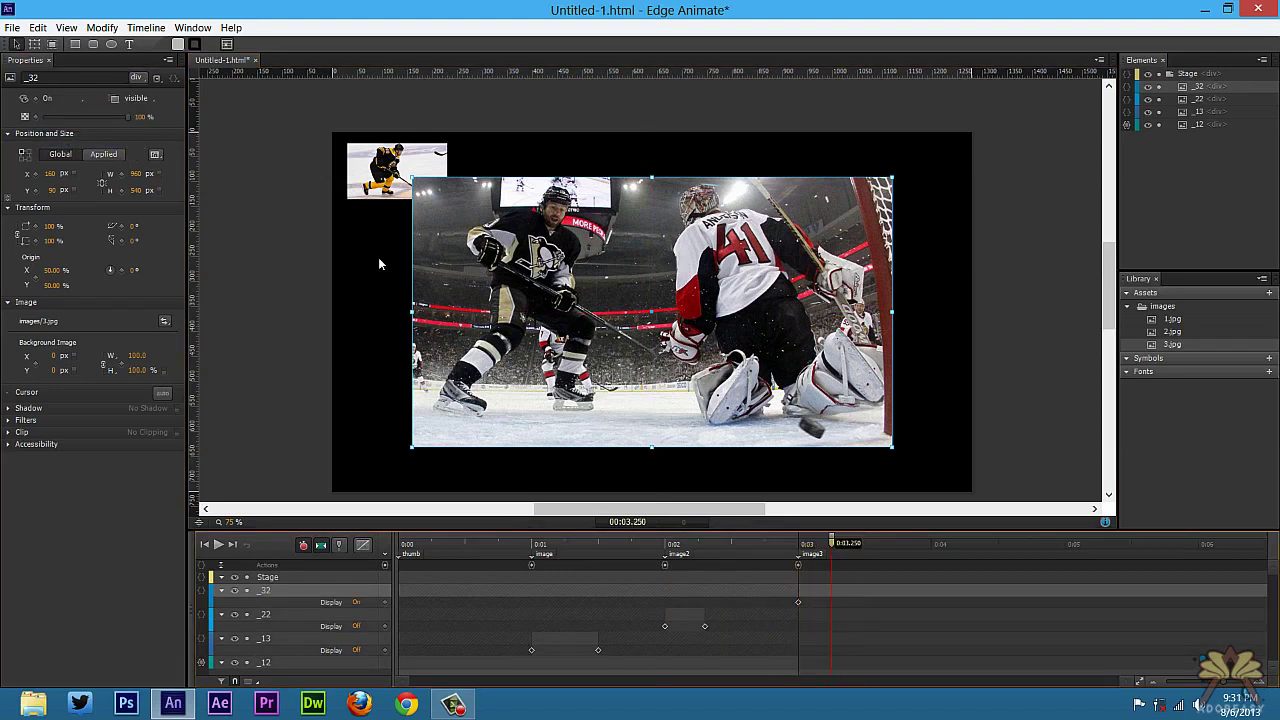
pyautogui.click(88, 100)
pyautogui.click(72, 126)
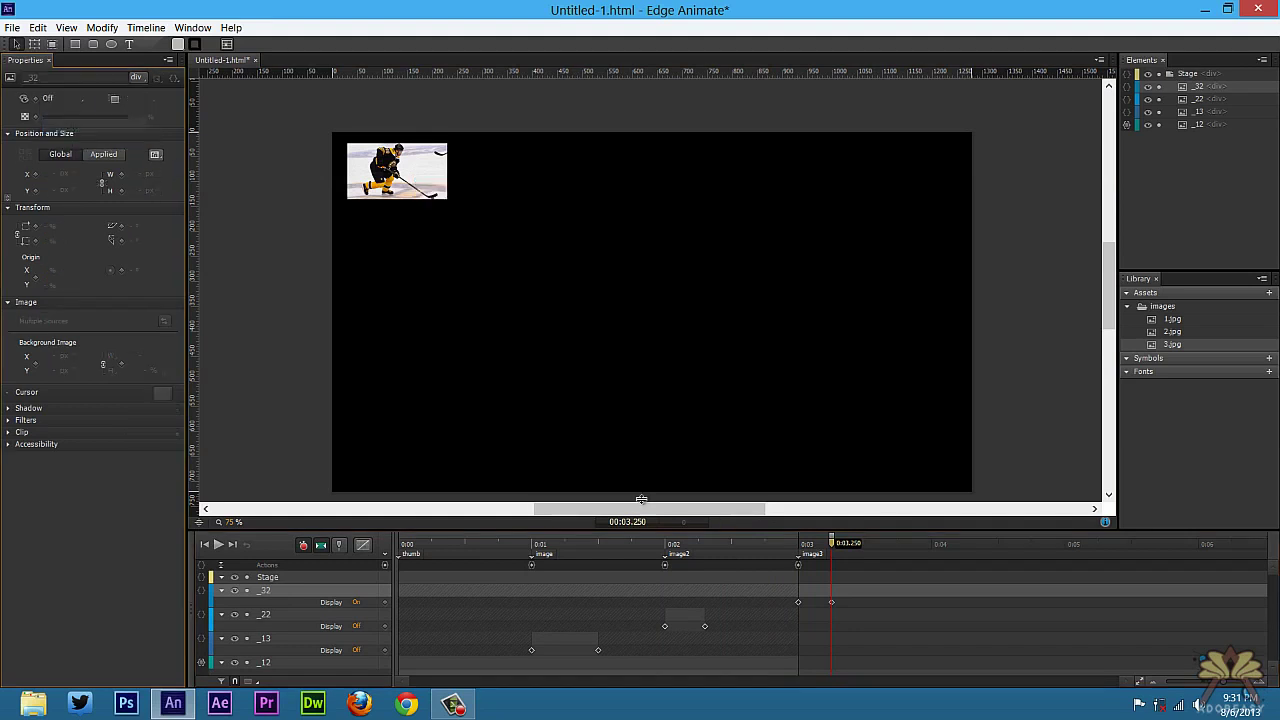
# Place 2.jpg on the stage at 0:00, at X 30, Y 164 px, and scale it to a 201 × 113 px thumbnail
pyautogui.moveTo(830, 543); pyautogui.dragTo(400, 543)
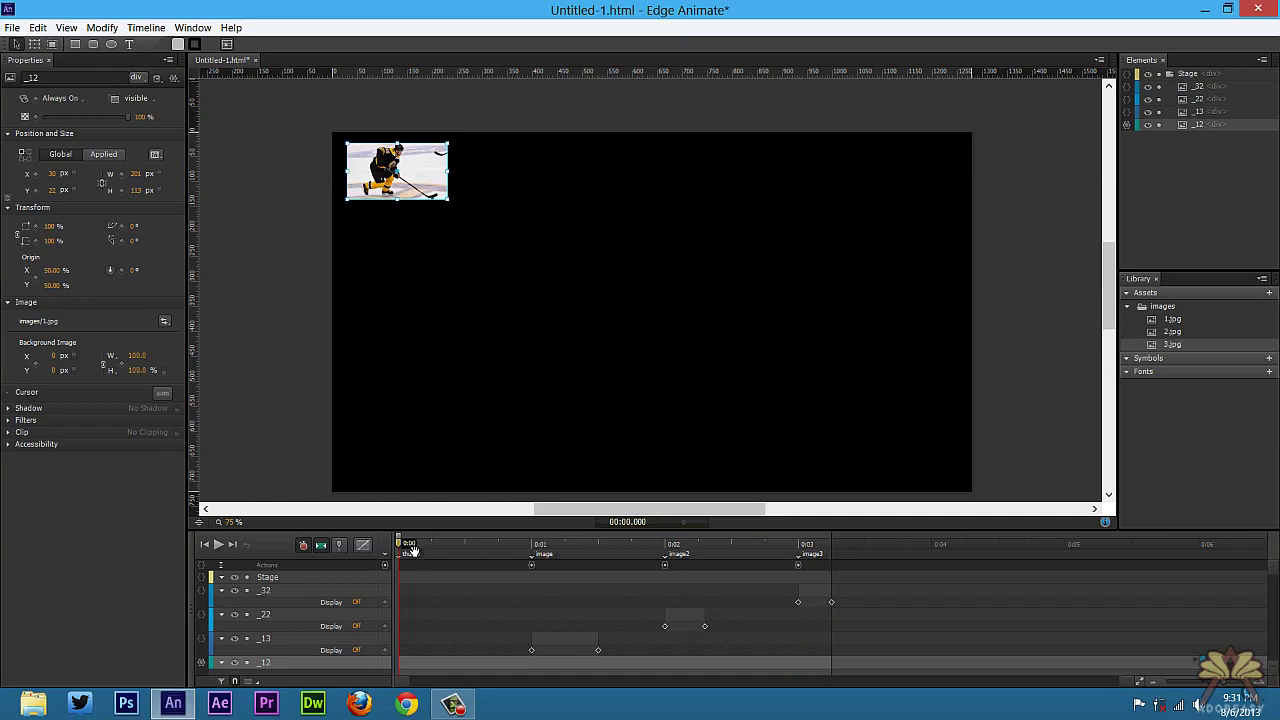
pyautogui.click(1168, 336)
pyautogui.moveTo(1168, 338); pyautogui.dragTo(356, 220)
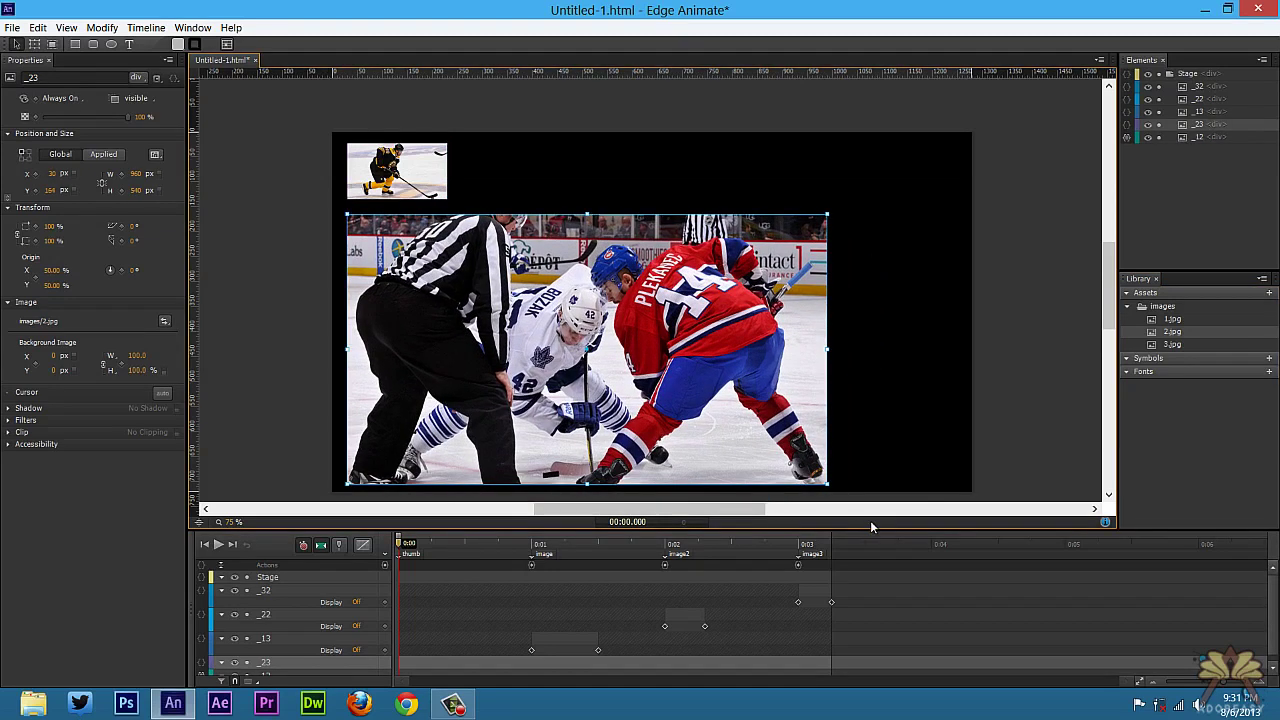
pyautogui.moveTo(773, 479); pyautogui.dragTo(401, 270)
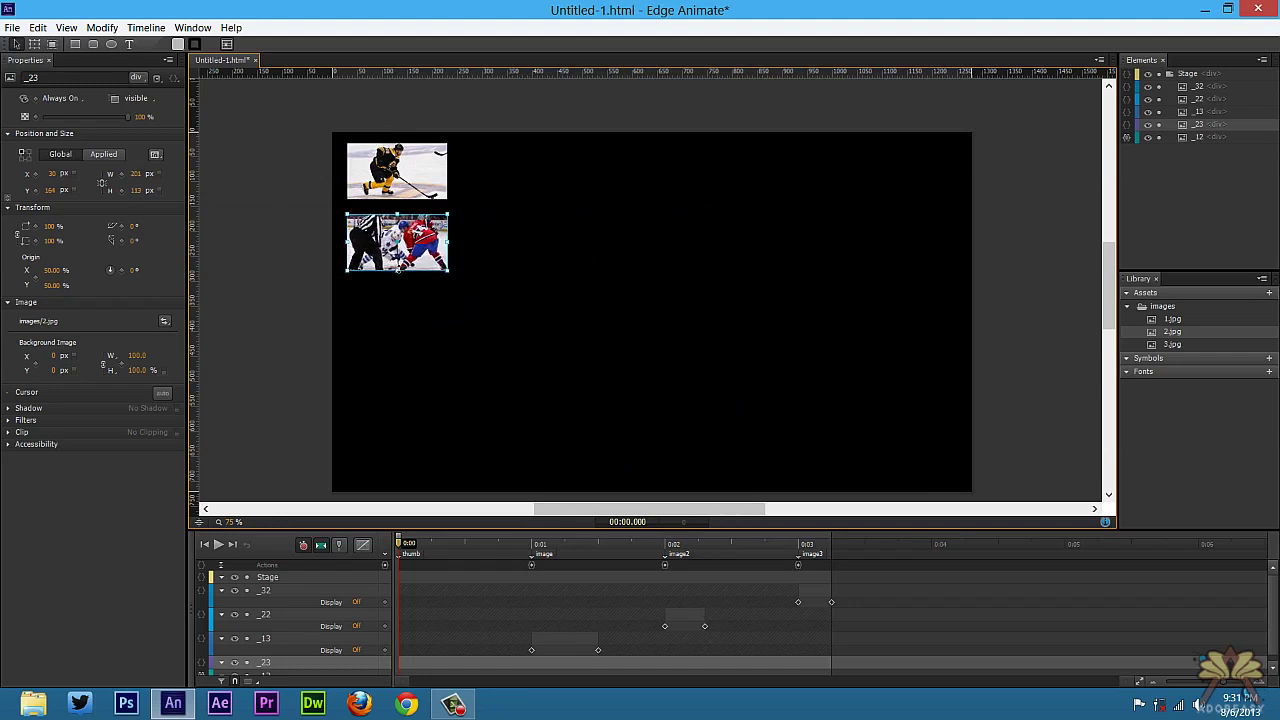
# Place 3.jpg below the second thumbnail at X 30, Y 314 px, and scale it to 201 × 113 px
pyautogui.click(434, 350)
pyautogui.moveTo(1175, 345); pyautogui.dragTo(524, 339)
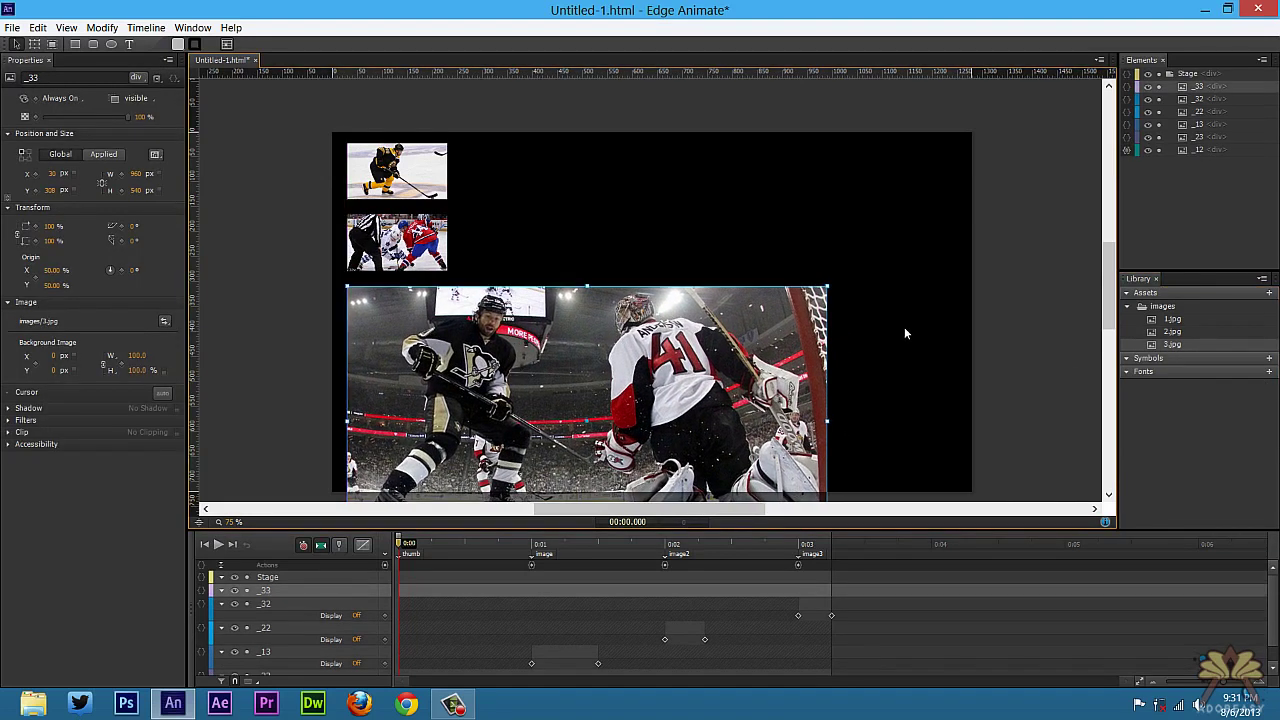
pyautogui.moveTo(828, 284); pyautogui.dragTo(543, 306)
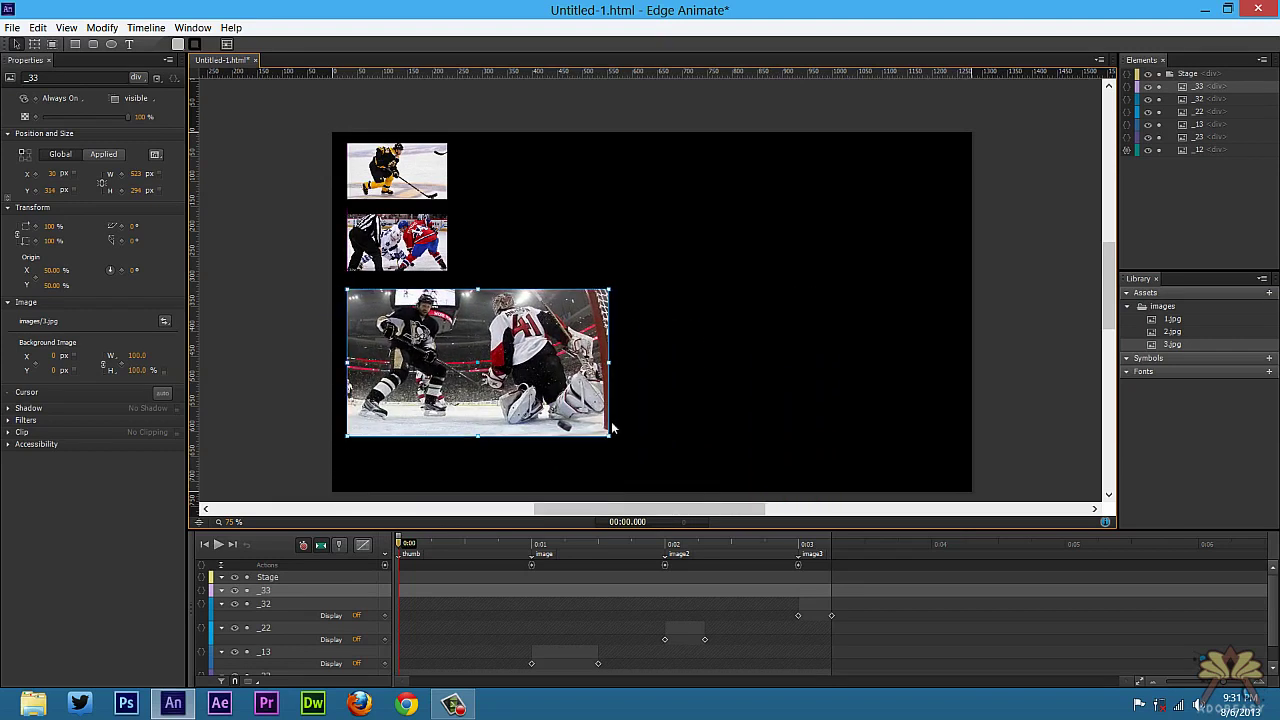
pyautogui.moveTo(478, 436); pyautogui.dragTo(399, 344)
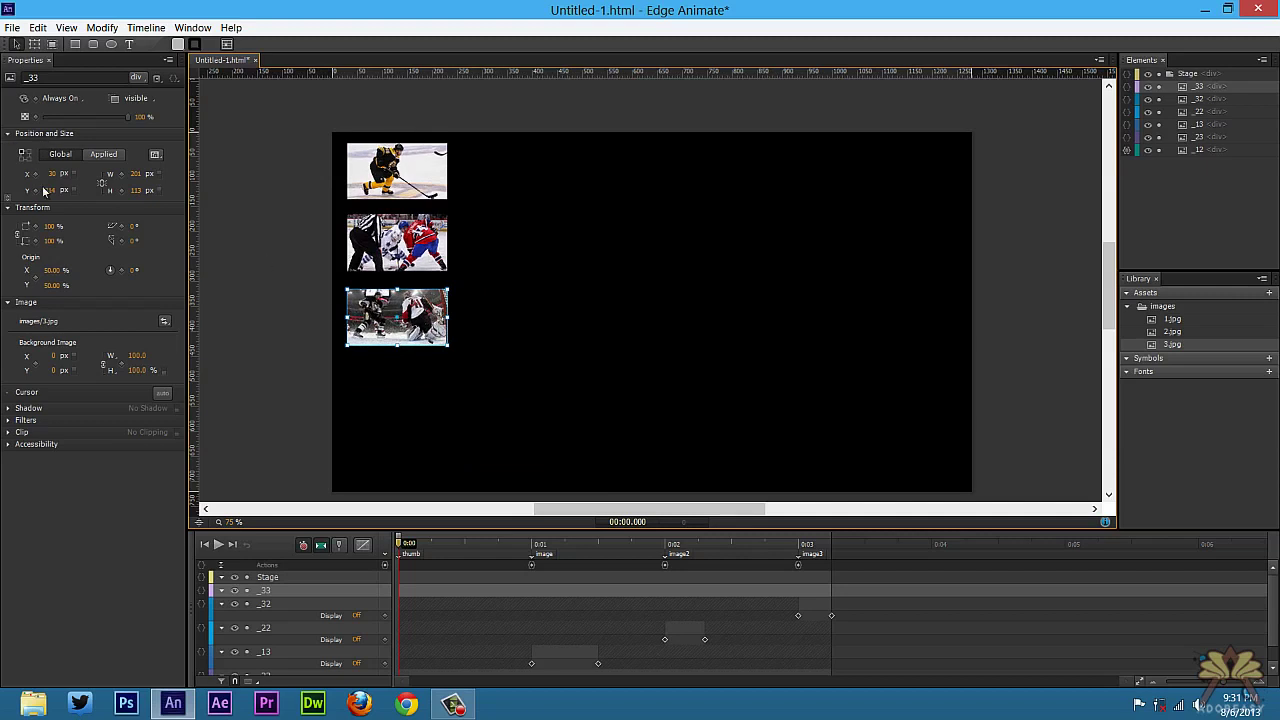
pyautogui.click(385, 245)
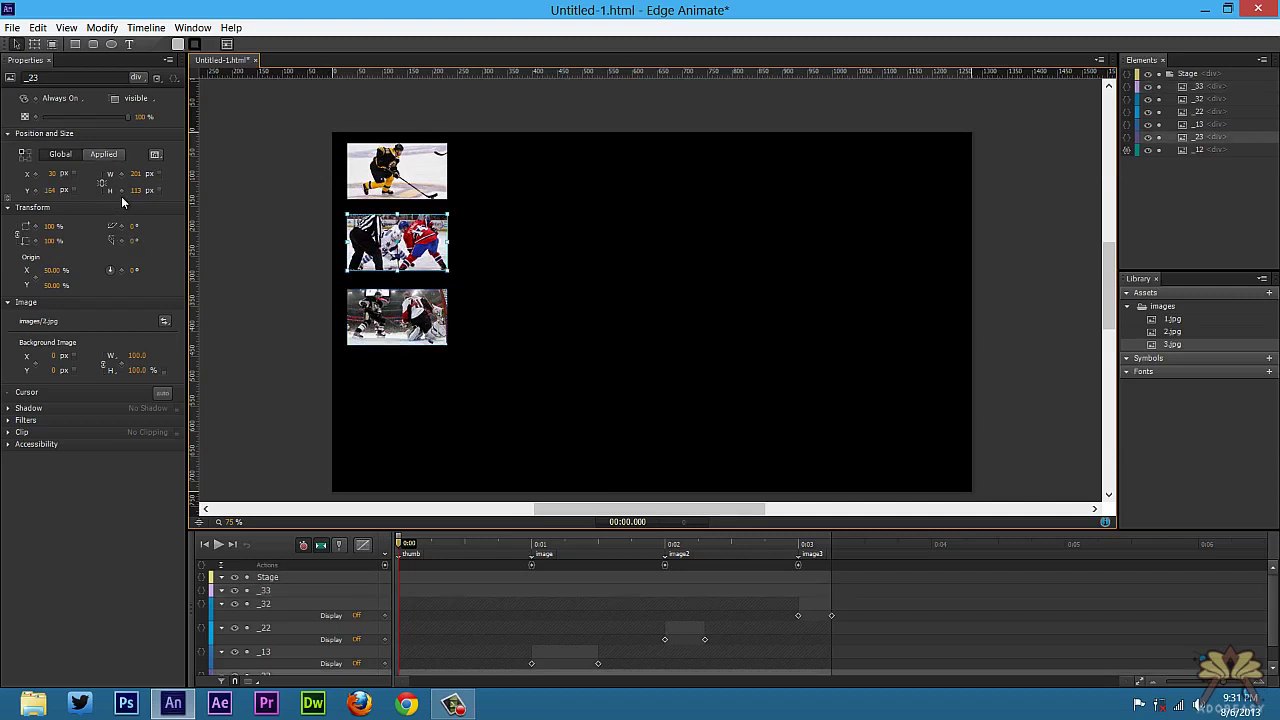
pyautogui.click(370, 174)
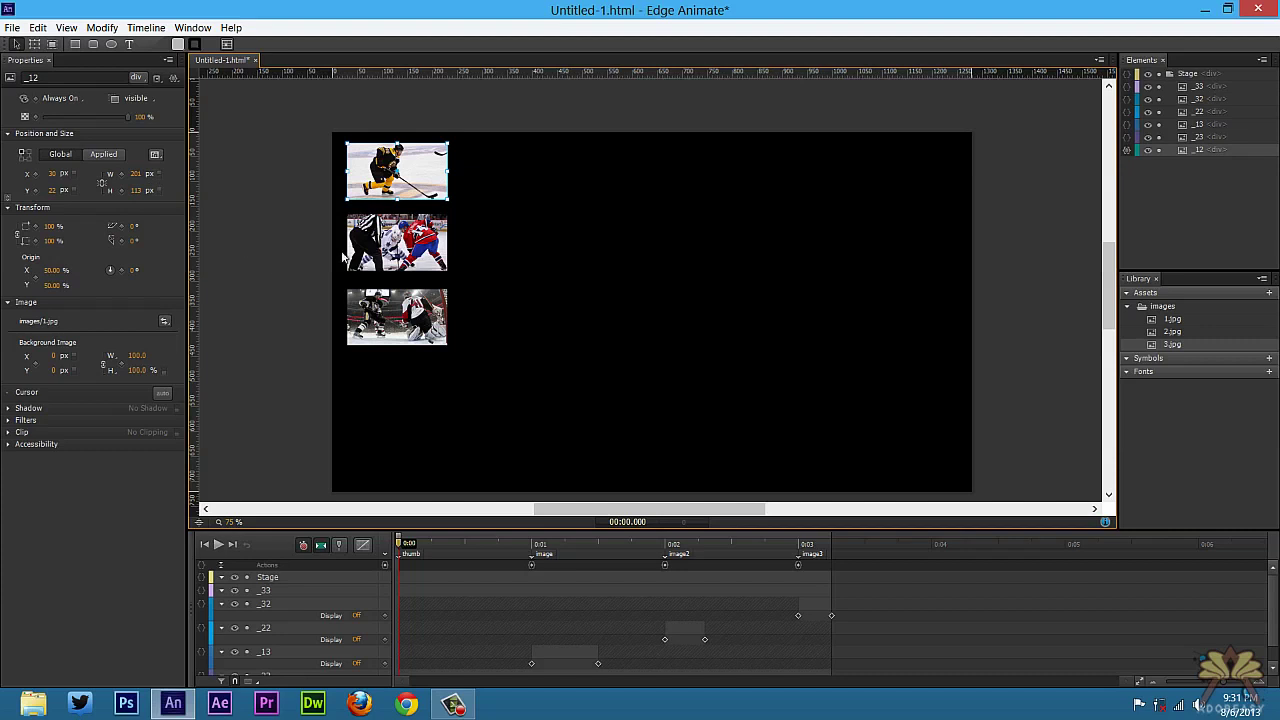
pyautogui.click(380, 178)
# Add a click action to the 2.jpg thumbnail that plays from the label "image2"
pyautogui.click(386, 258)
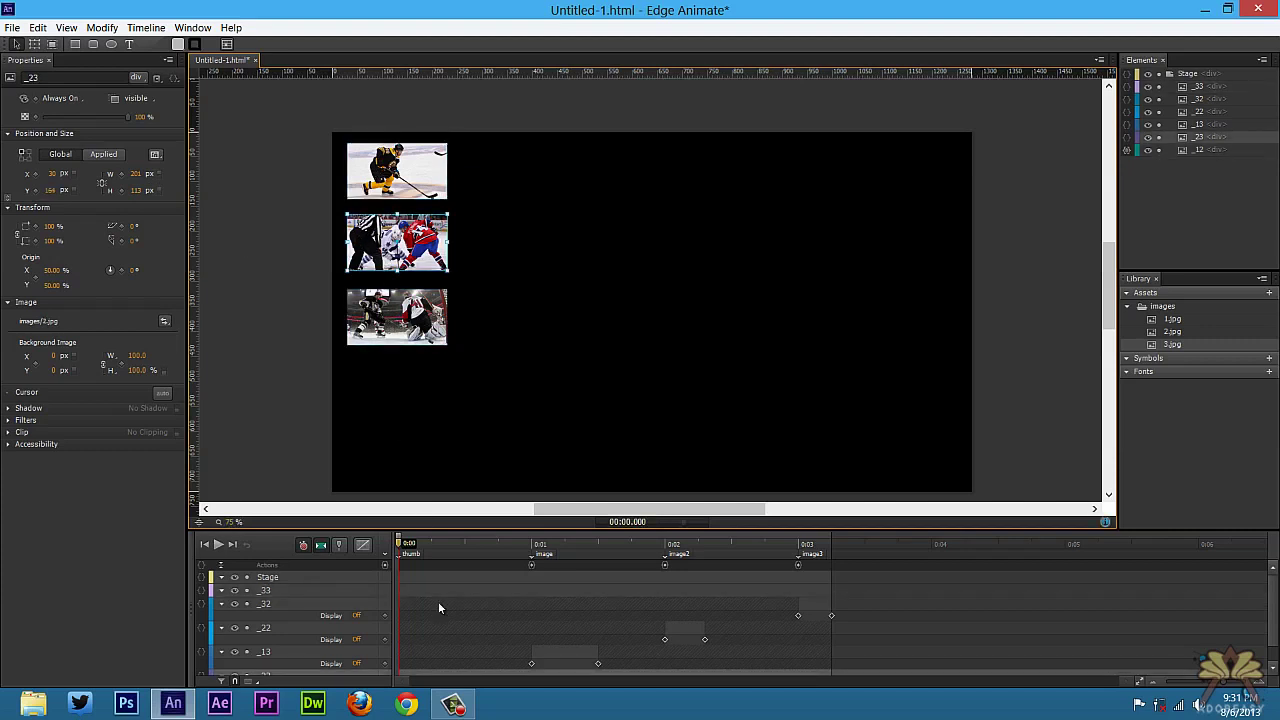
pyautogui.rightClick(410, 246)
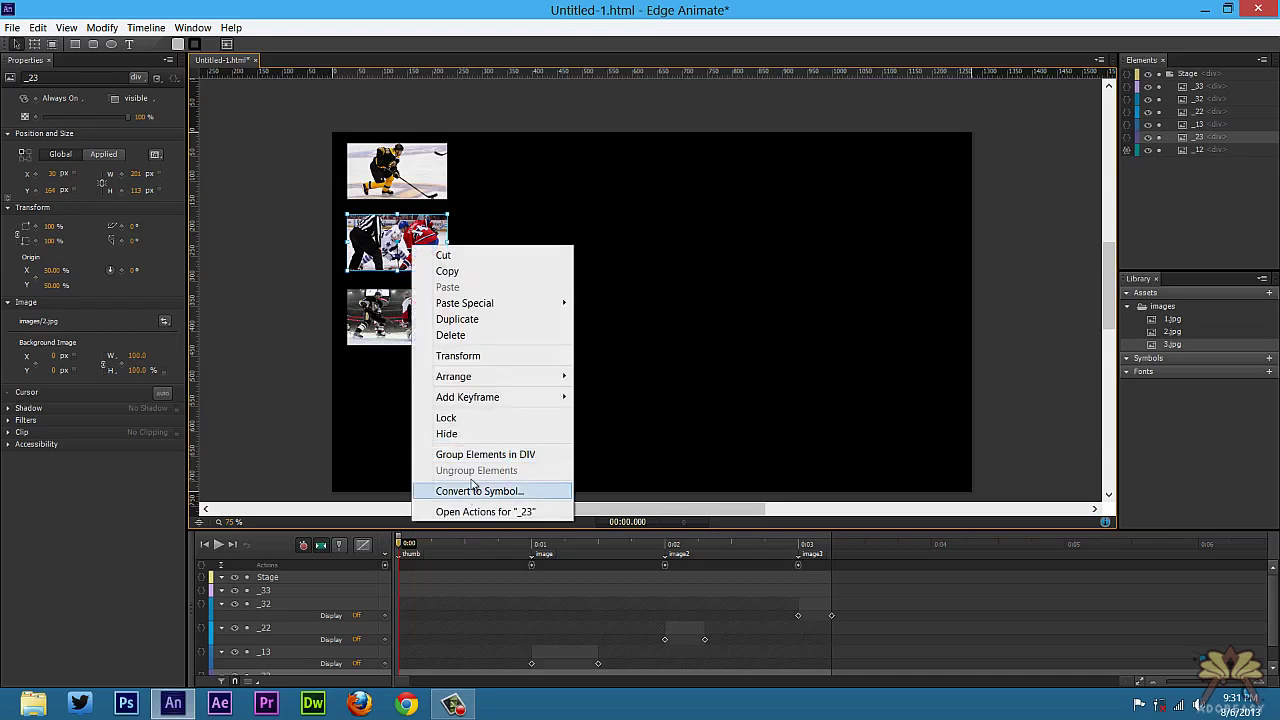
pyautogui.click(460, 511)
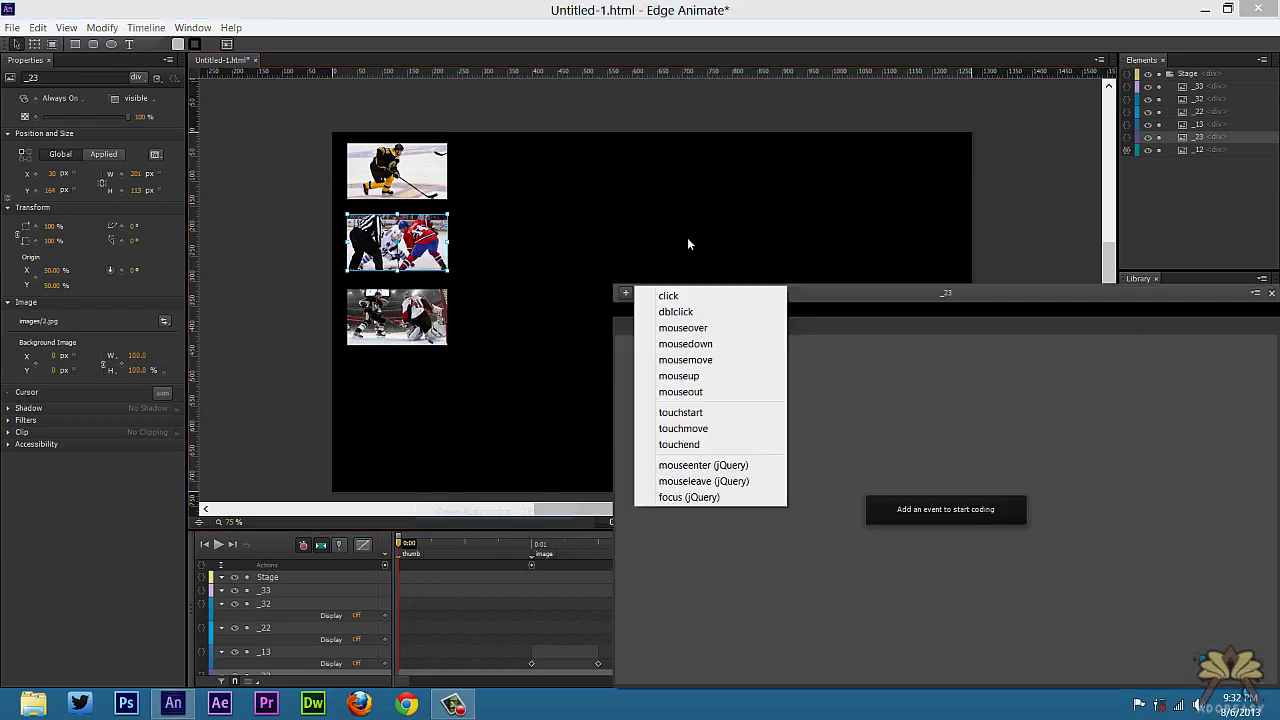
pyautogui.click(680, 296)
pyautogui.click(1212, 357)
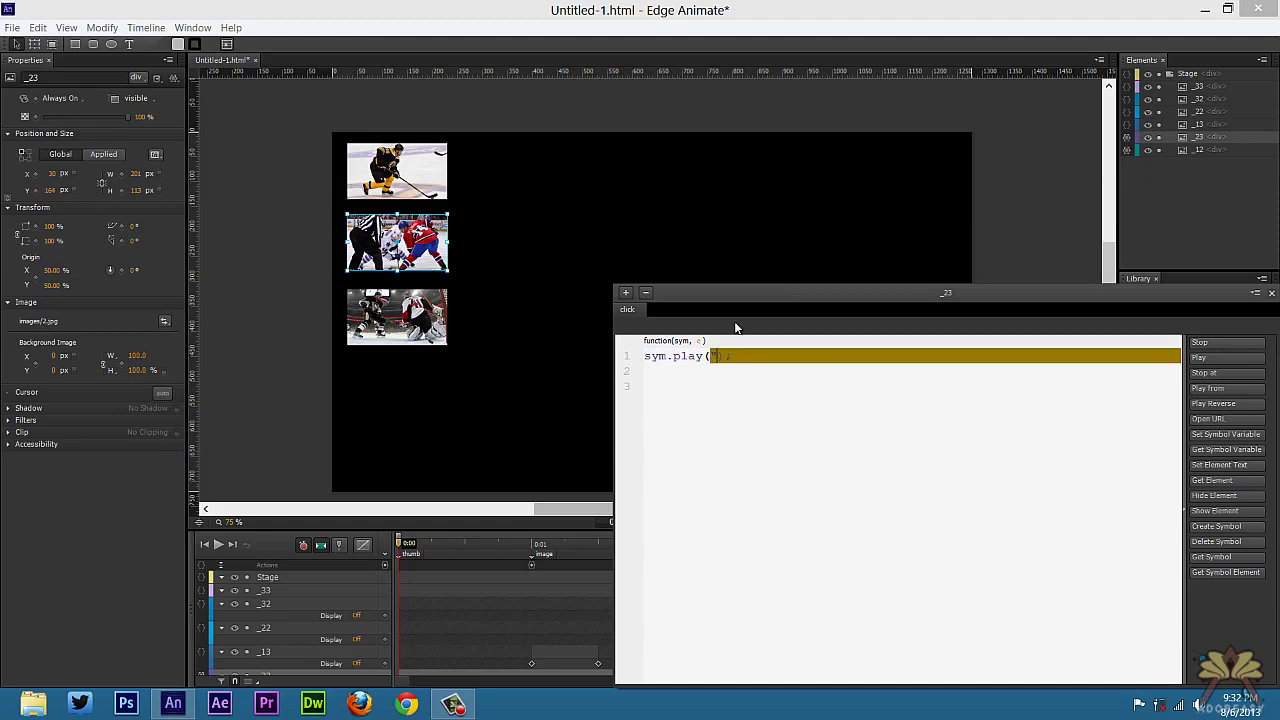
pyautogui.write('image2"')
pyautogui.click(1271, 292)
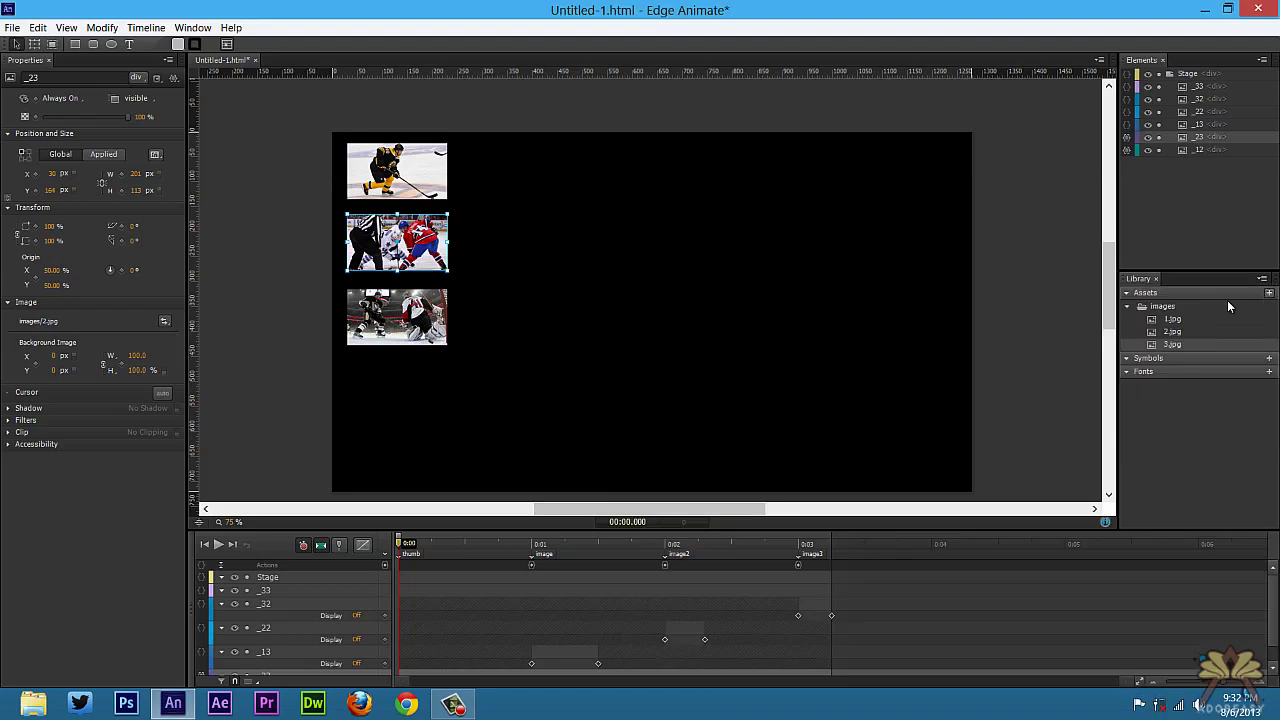
# Add a click action to the 3.jpg thumbnail that plays from the label "image3"
pyautogui.rightClick(398, 333)
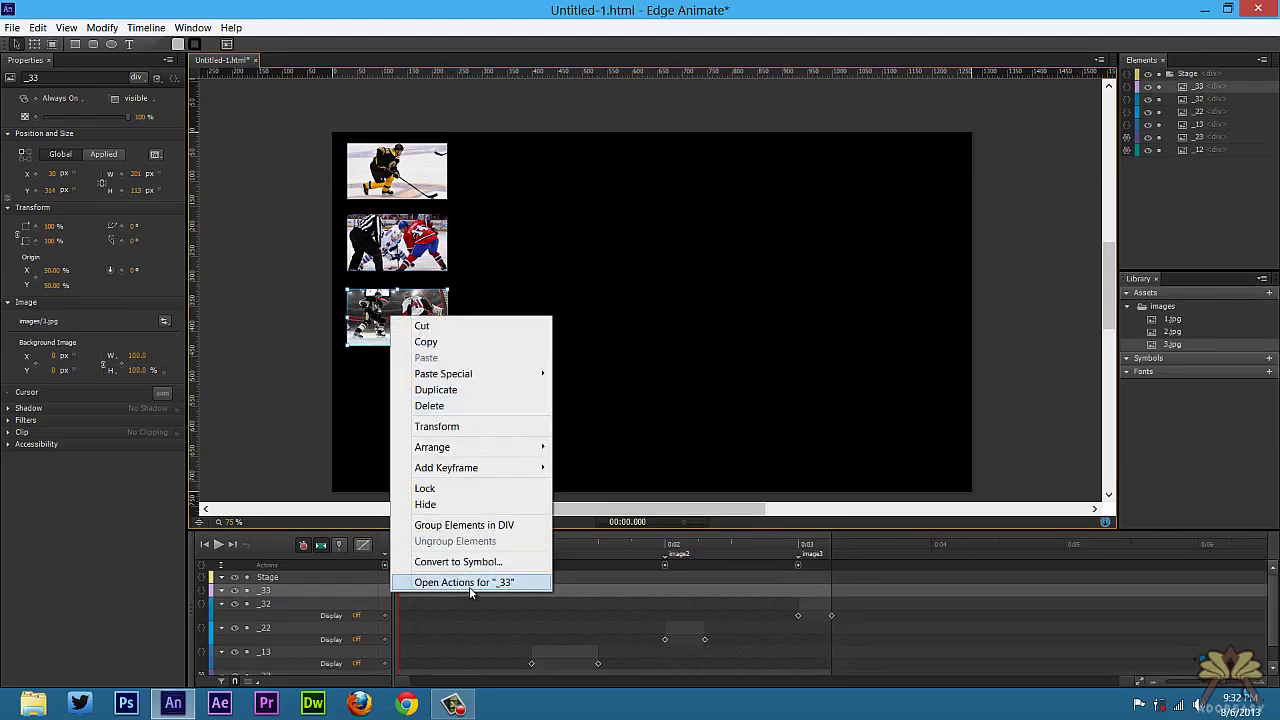
pyautogui.click(469, 588)
pyautogui.click(668, 296)
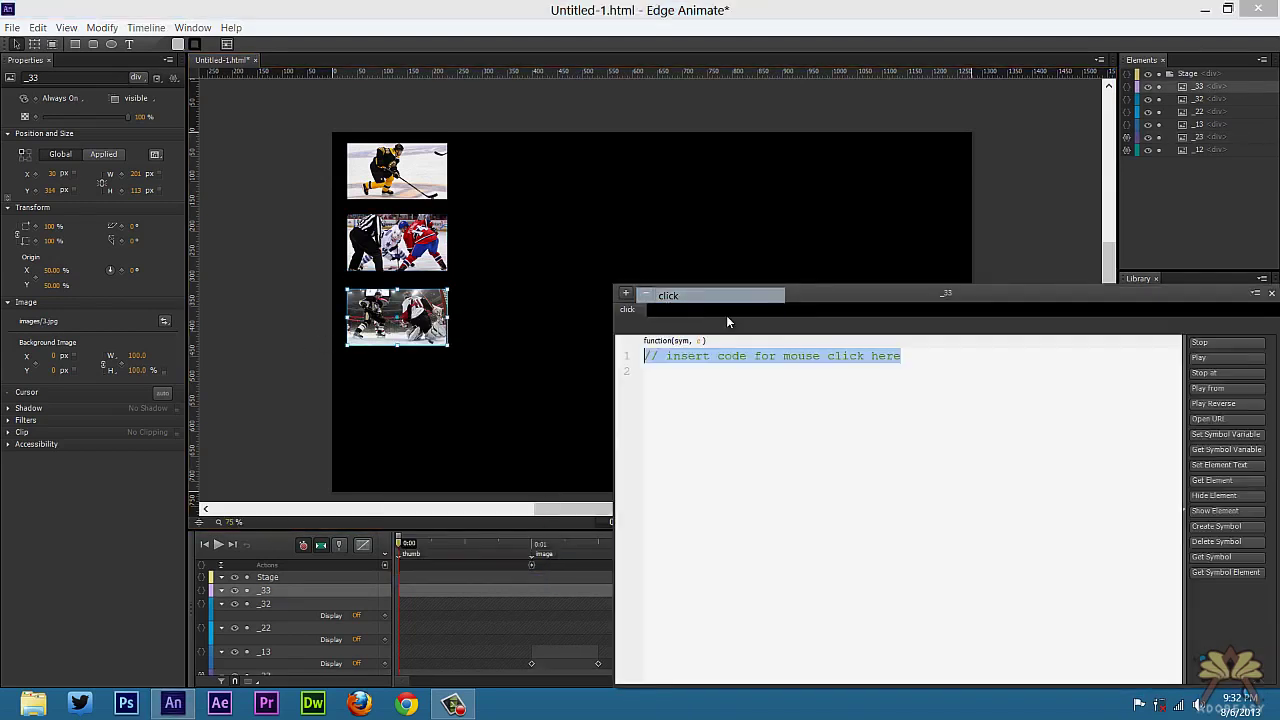
pyautogui.click(1212, 358)
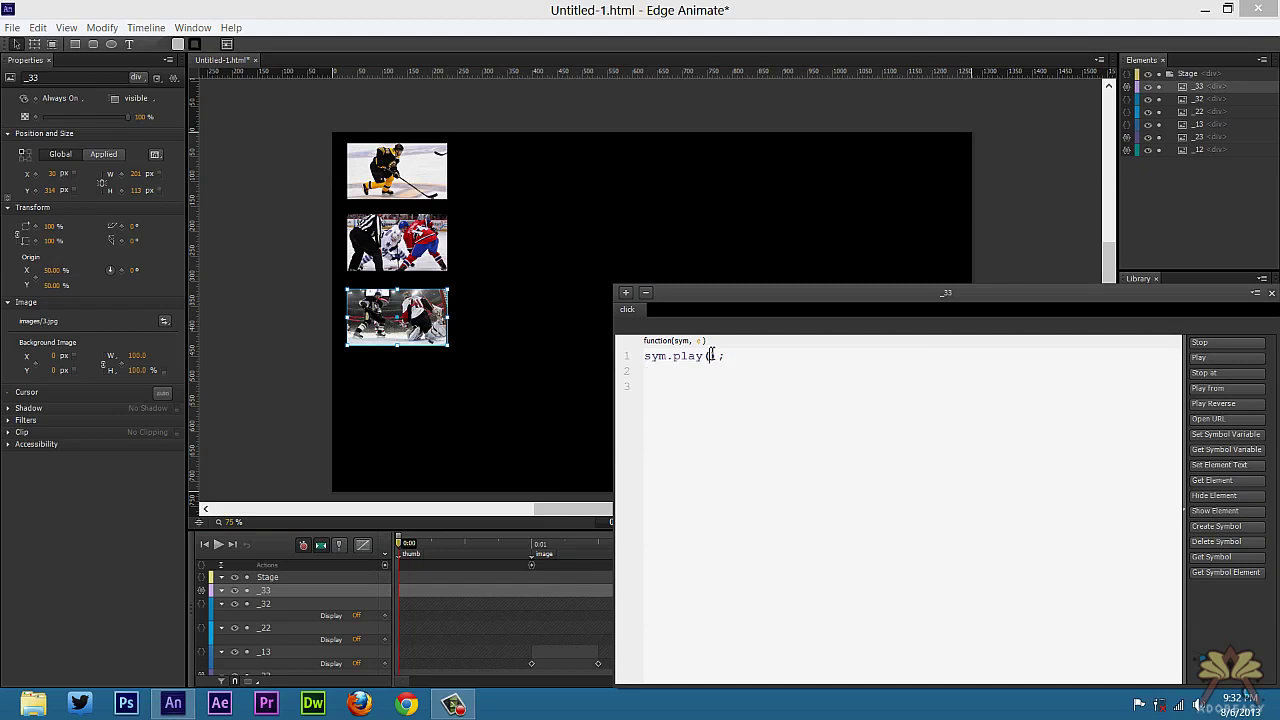
pyautogui.write('"image3')
pyautogui.click(1271, 293)
# Set the cursor of all three thumbnails to pointer
pyautogui.click(390, 376)
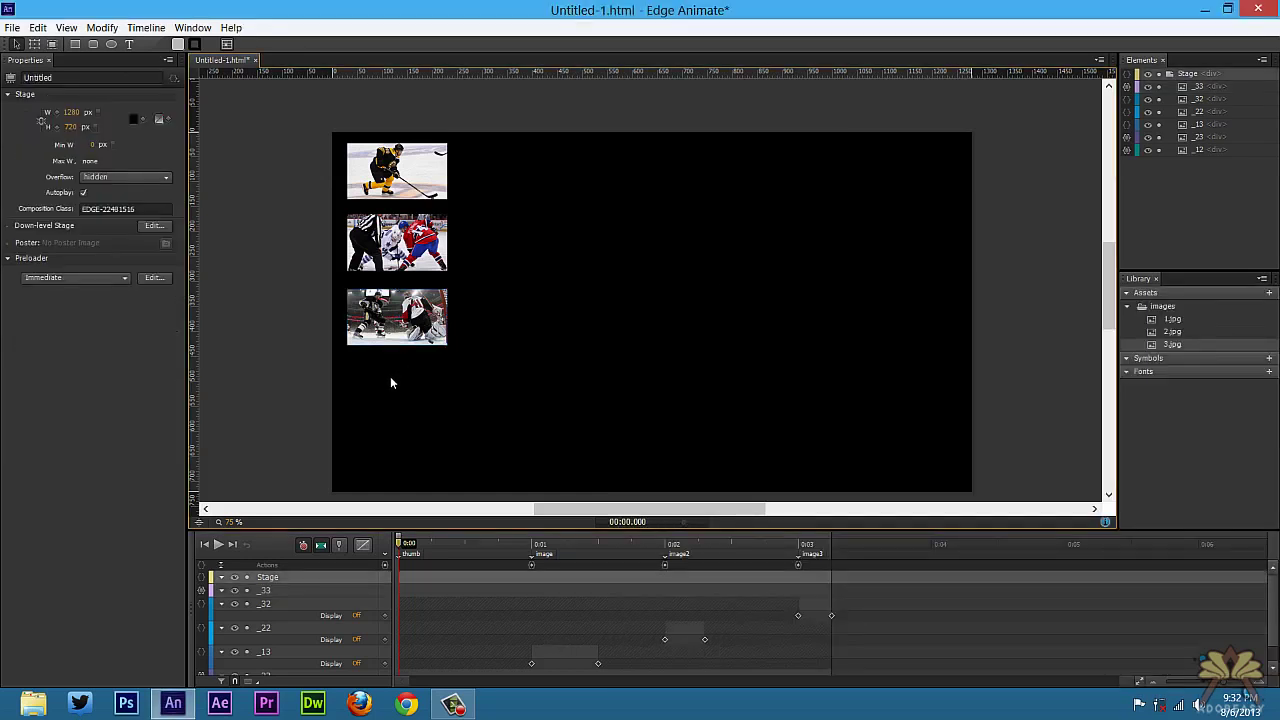
pyautogui.moveTo(388, 377); pyautogui.dragTo(345, 140)
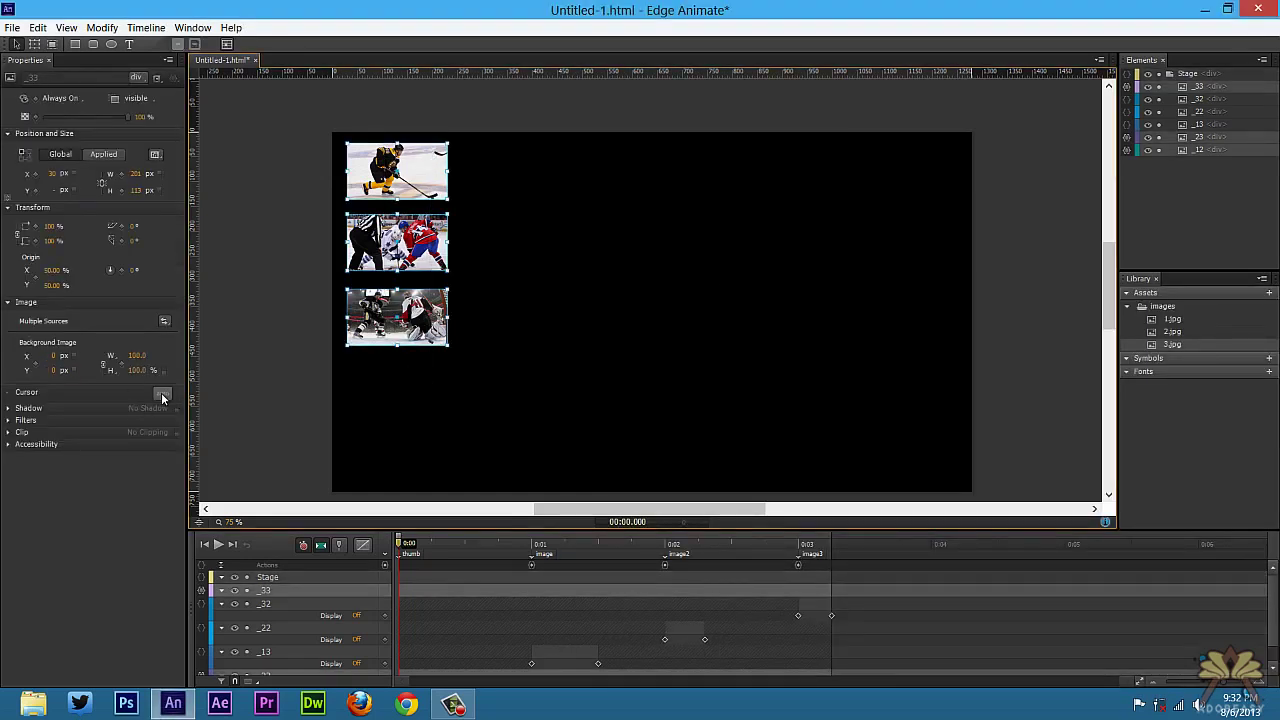
pyautogui.click(162, 397)
pyautogui.click(221, 437)
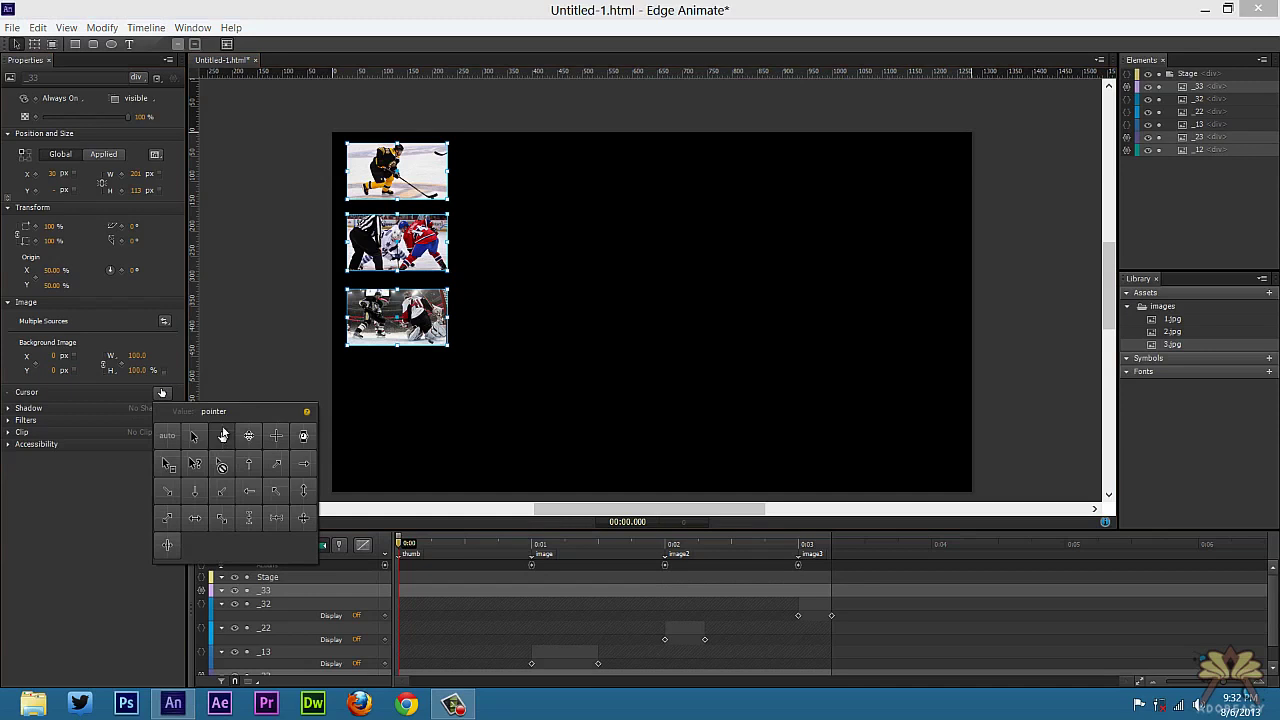
pyautogui.click(254, 323)
pyautogui.click(267, 346)
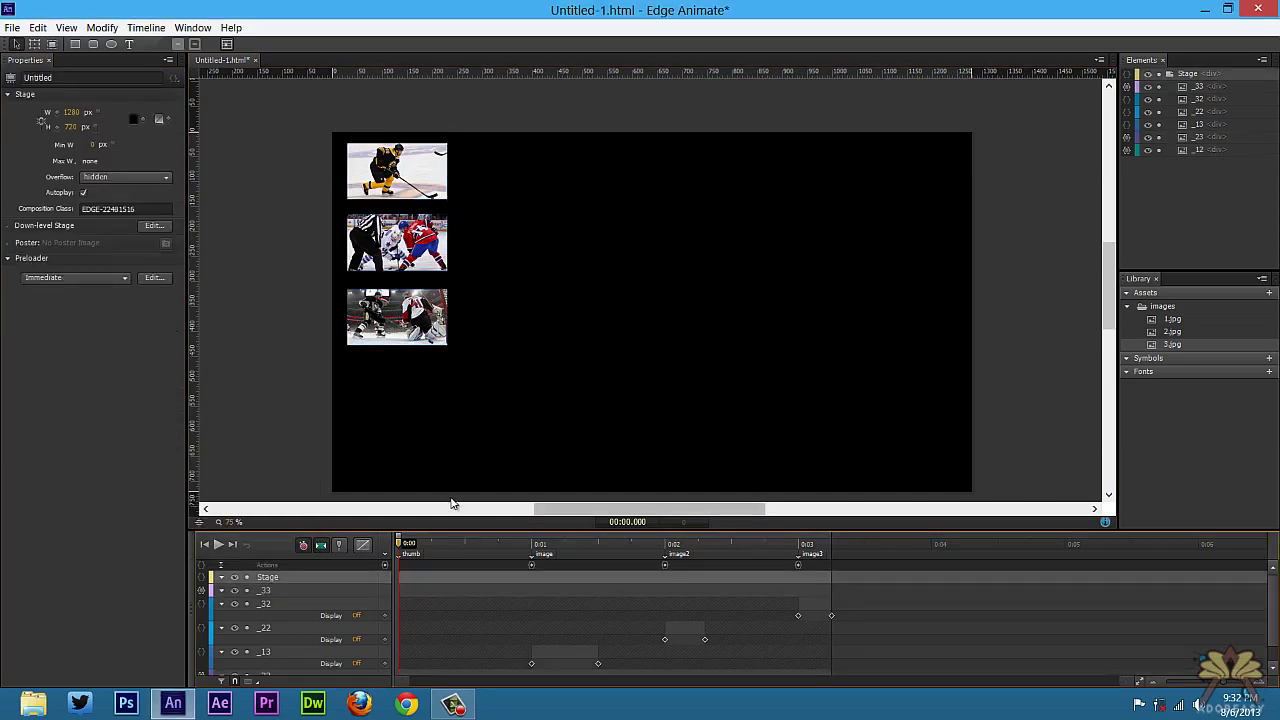
# Bring the large 1.jpg image at 0:01 to the front
pyautogui.click(531, 543)
pyautogui.click(531, 400)
pyautogui.click(101, 28)
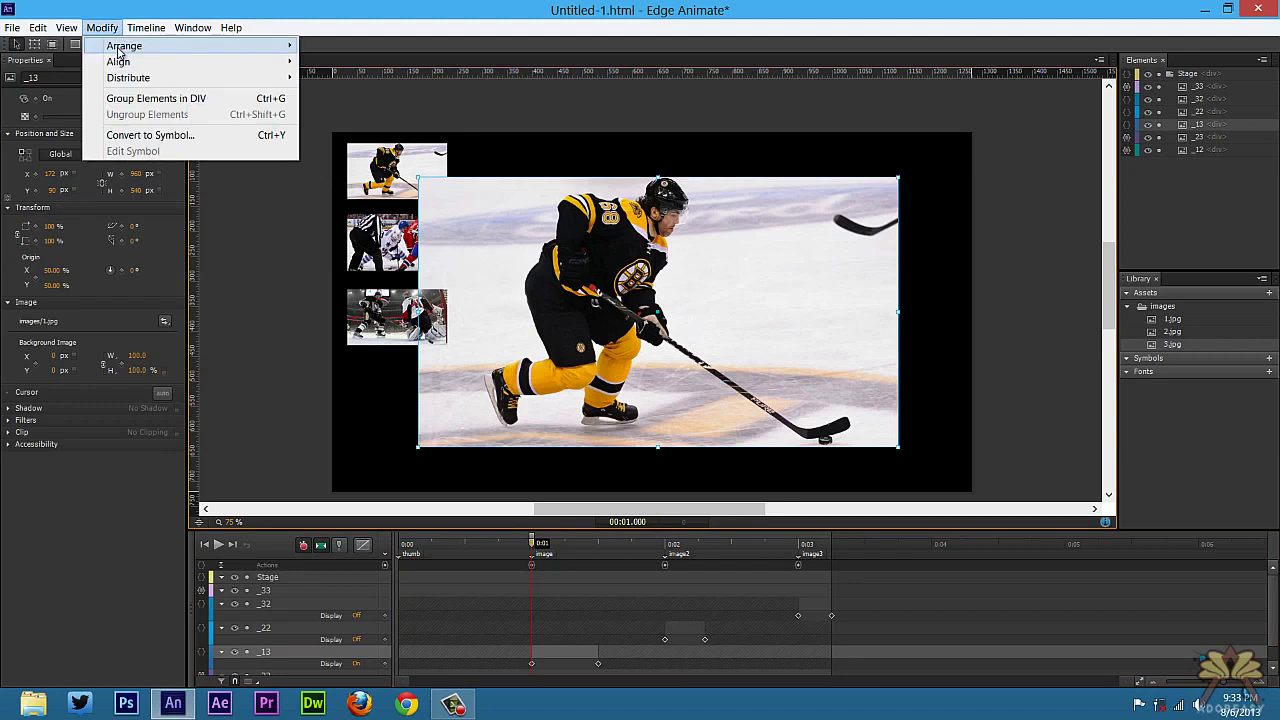
pyautogui.moveTo(122, 47)
pyautogui.click(399, 46)
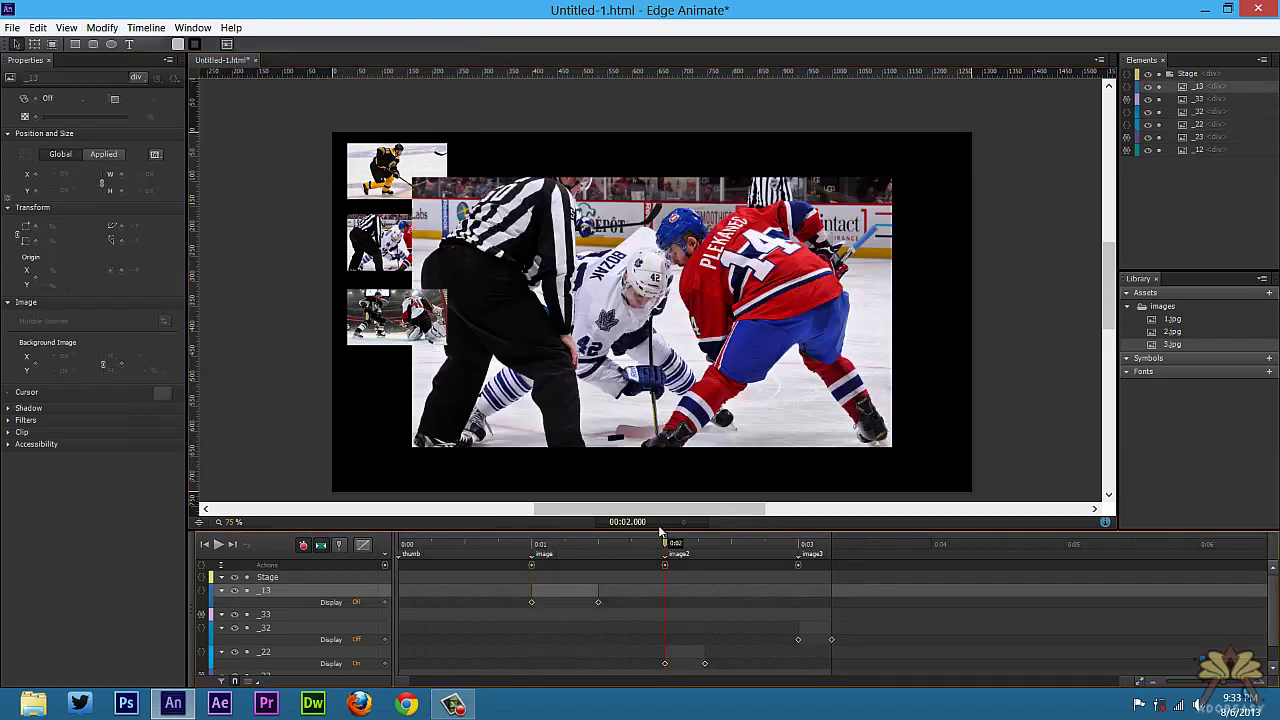
# Bring the large 2.jpg image at 0:02 to the front
pyautogui.click(102, 27)
pyautogui.moveTo(120, 44)
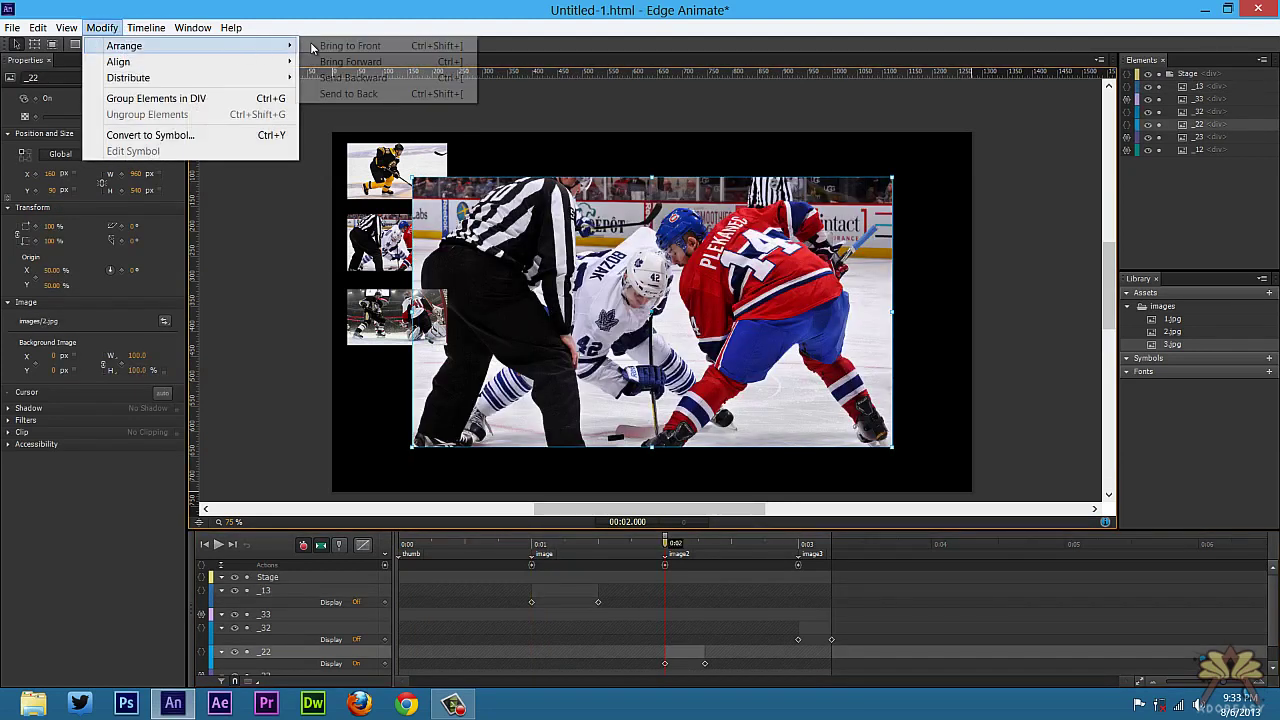
pyautogui.click(363, 46)
# Bring the large 3.jpg image at 0:03 to the front
pyautogui.click(800, 544)
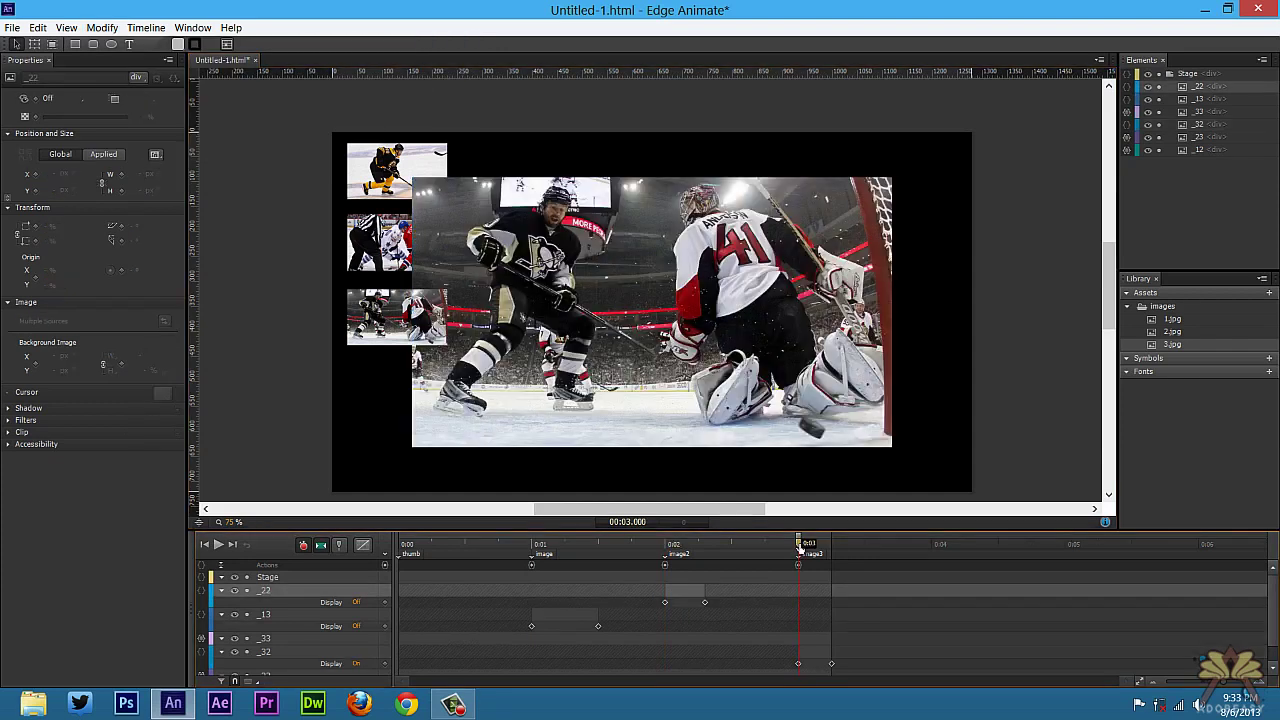
pyautogui.click(597, 314)
pyautogui.click(102, 27)
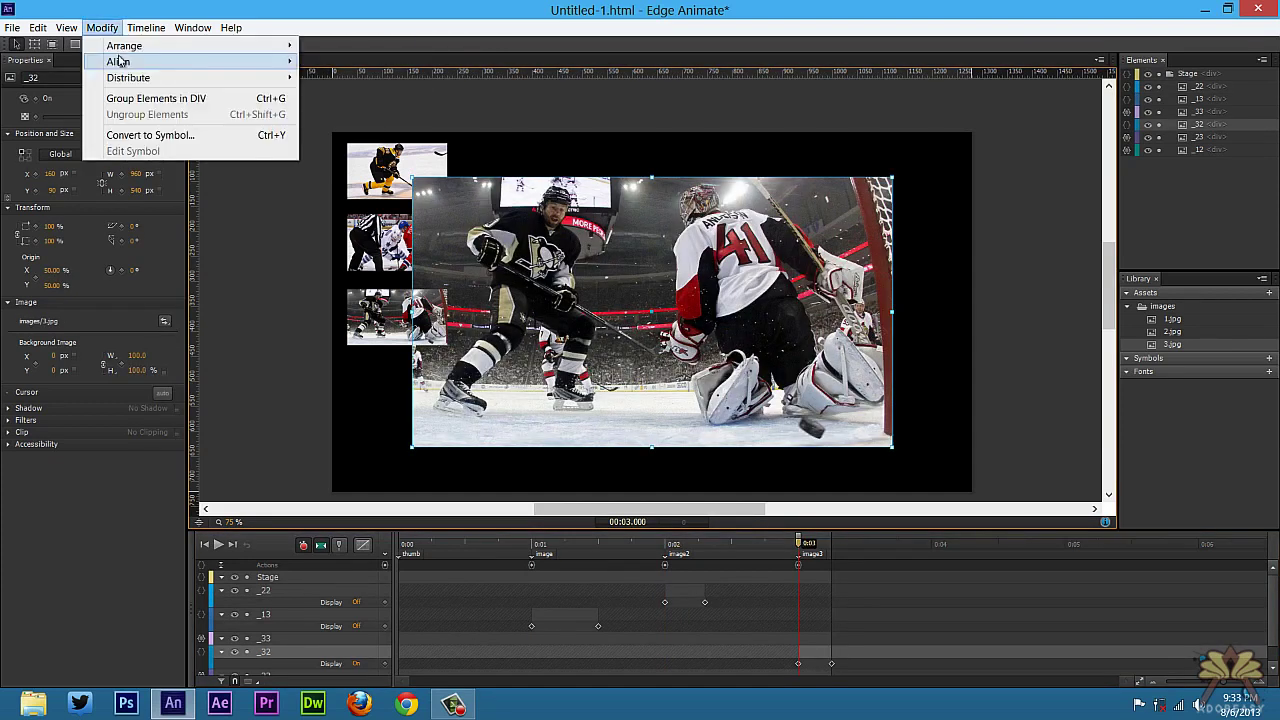
pyautogui.moveTo(122, 46)
pyautogui.click(394, 46)
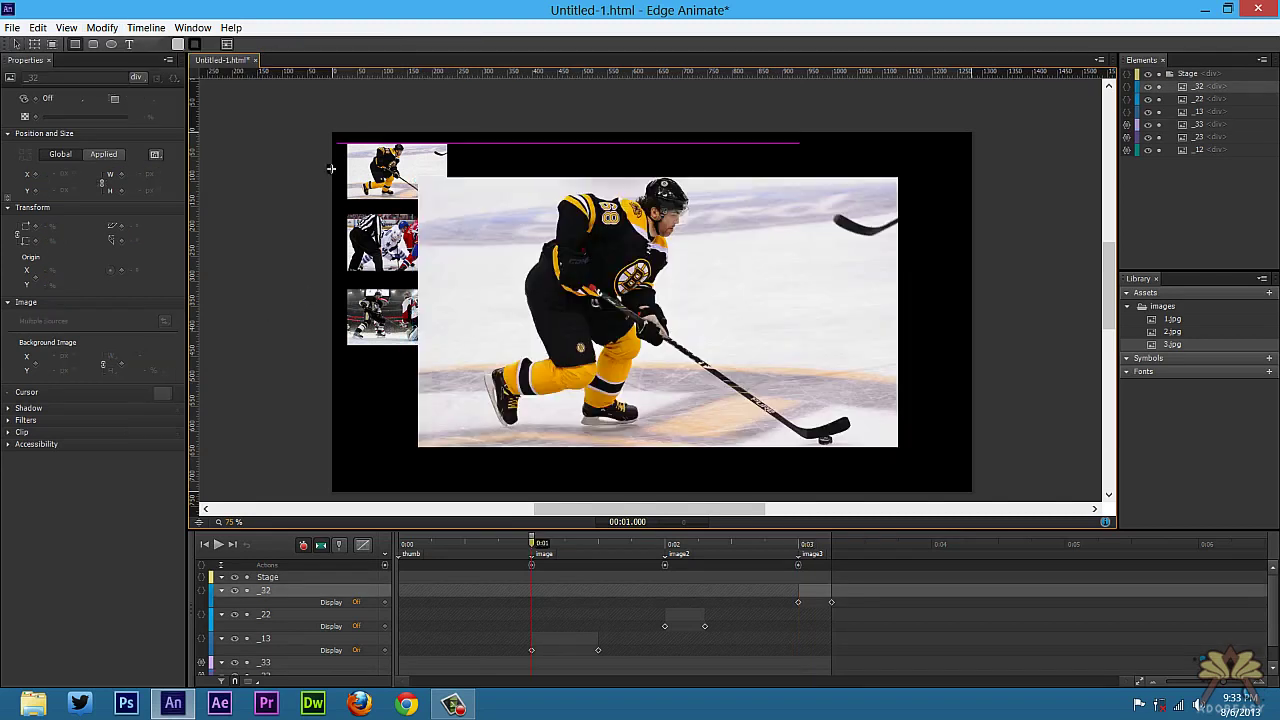
# Draw a 1280 × 720 px rectangle over the whole stage at 0:01, with a black fill and 90% opacity
pyautogui.scroll(-1, 331, 169)
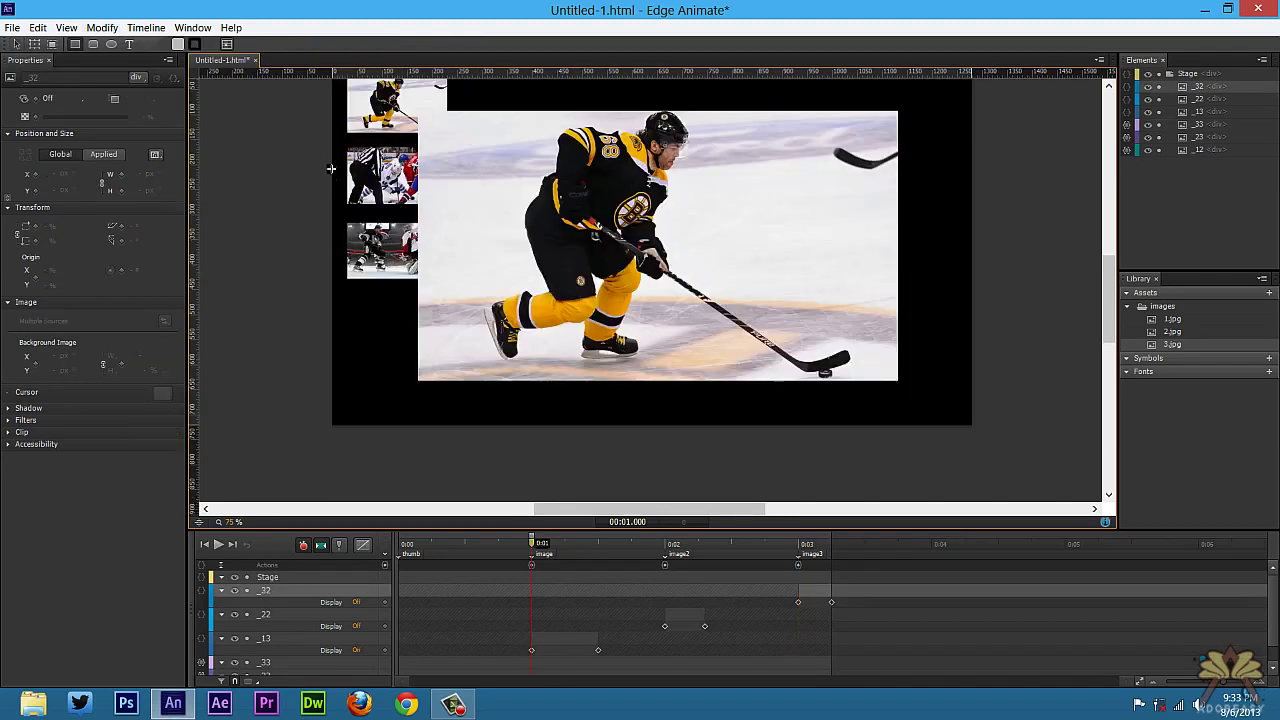
pyautogui.scroll(1, 331, 165)
pyautogui.moveTo(337, 137); pyautogui.dragTo(971, 492)
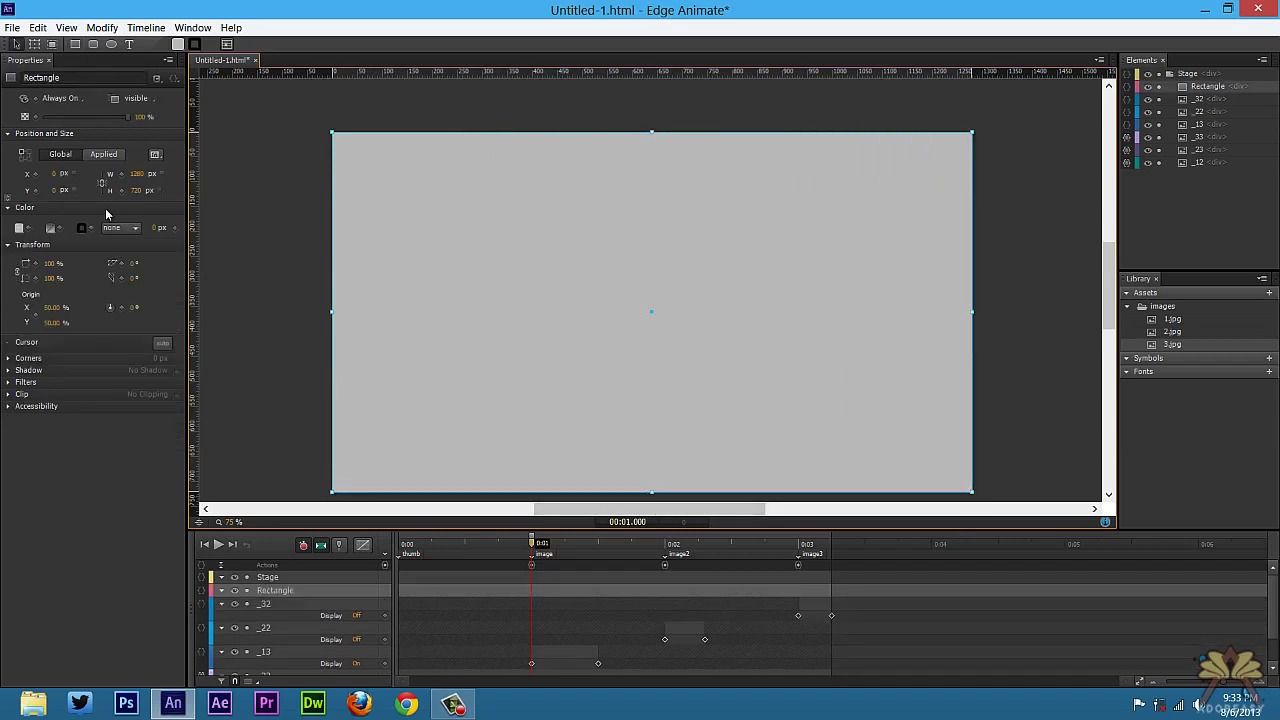
pyautogui.click(55, 231)
pyautogui.moveTo(63, 360); pyautogui.dragTo(17, 426)
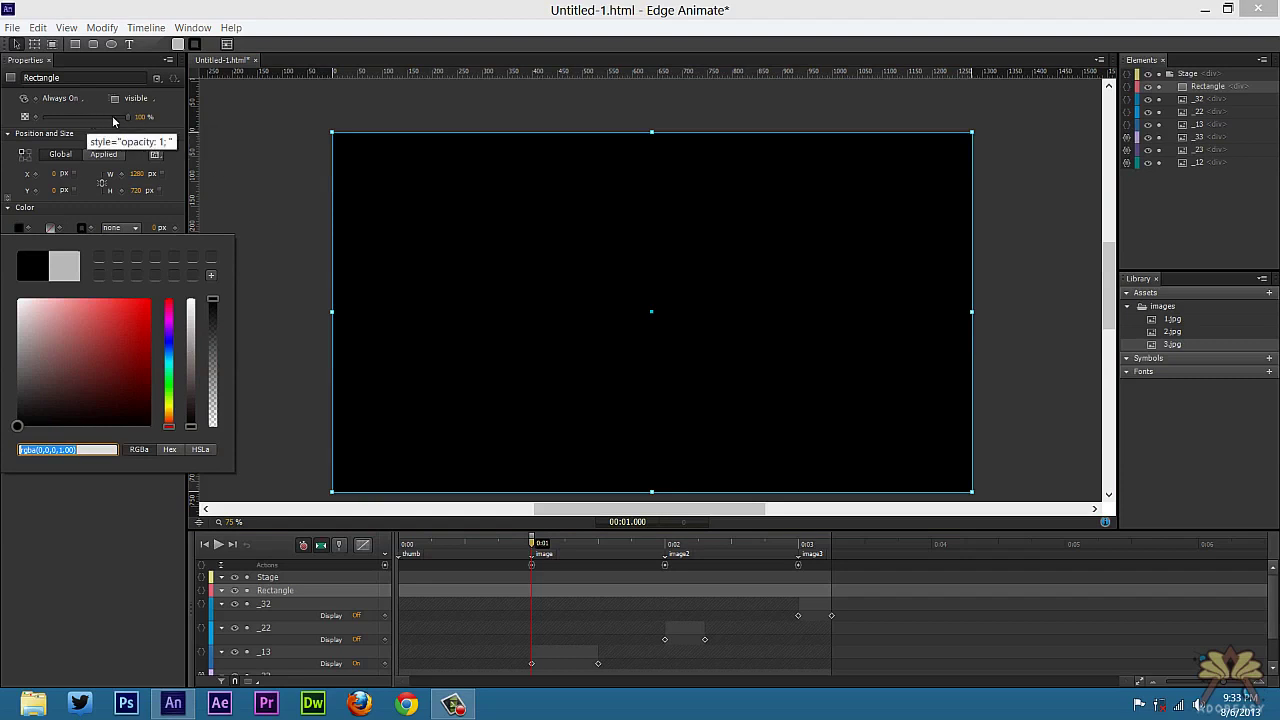
pyautogui.moveTo(127, 117); pyautogui.dragTo(121, 119)
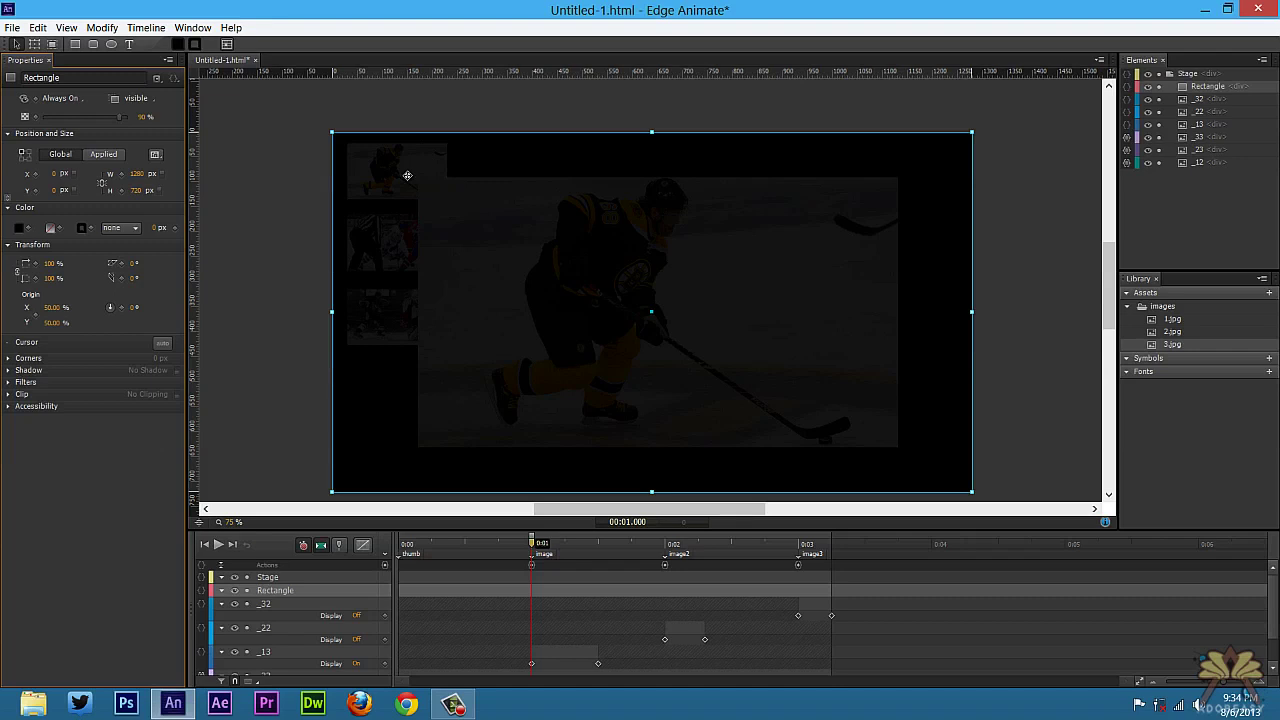
# Send the black rectangle to the back of the stacking order
pyautogui.click(101, 27)
pyautogui.moveTo(140, 46)
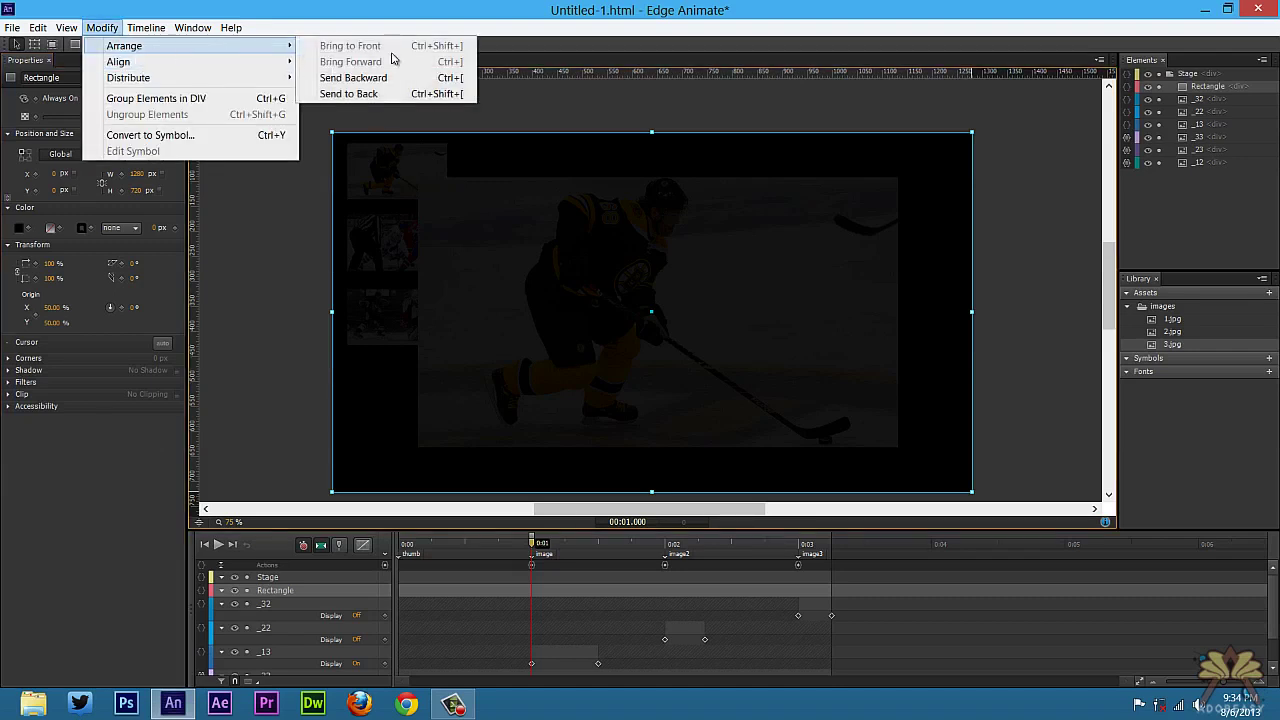
pyautogui.click(378, 94)
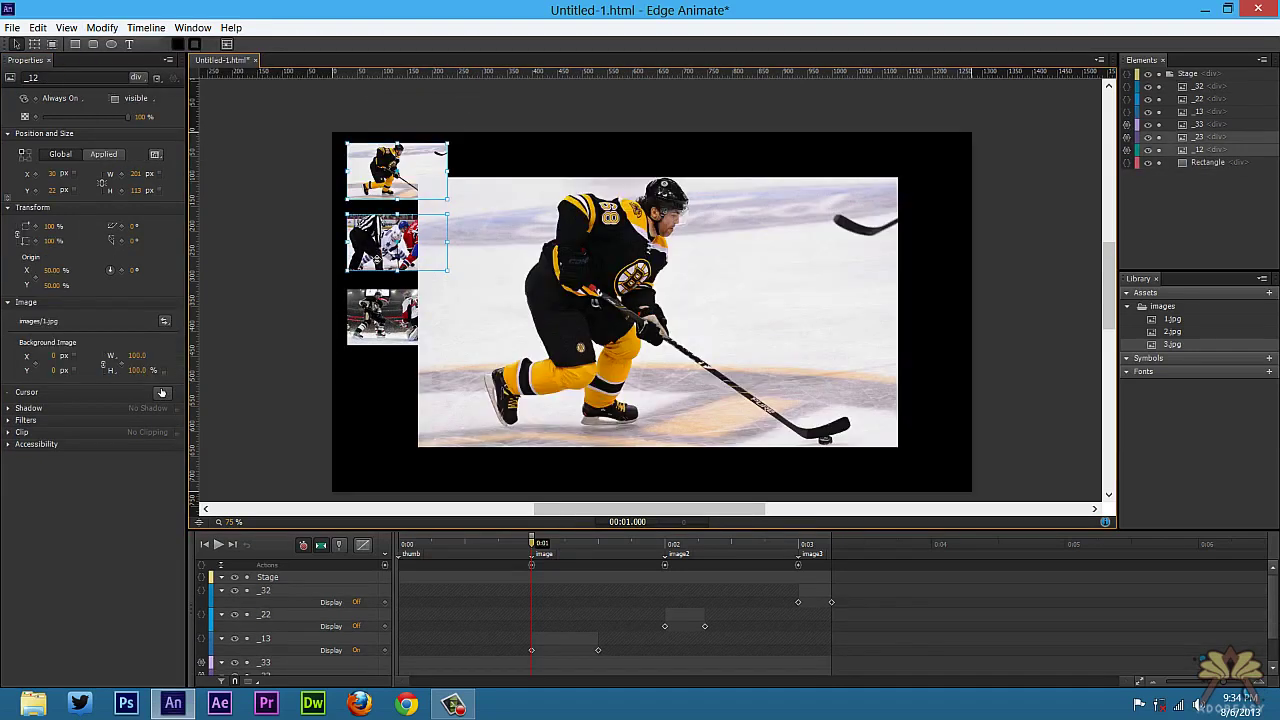
# Send the three selected thumbnails to the back, behind the black rectangle, with the playhead at 0:00
pyautogui.click(401, 544)
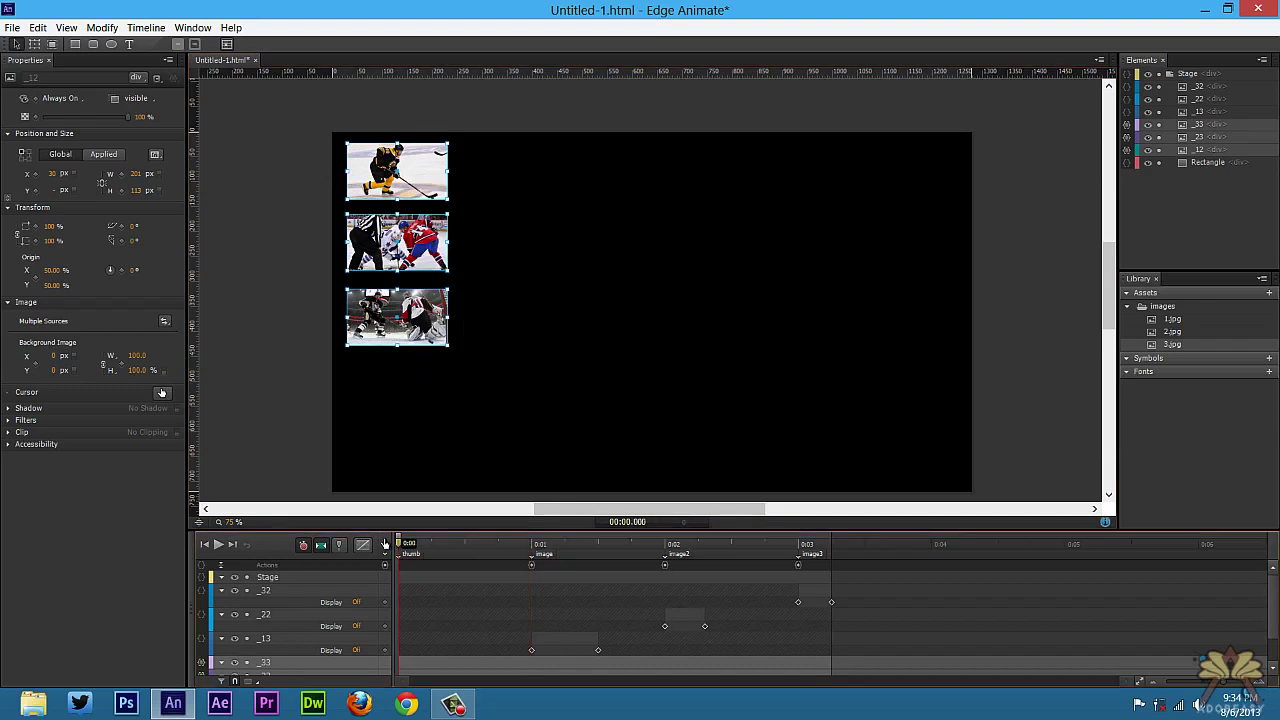
pyautogui.click(101, 27)
pyautogui.moveTo(128, 46)
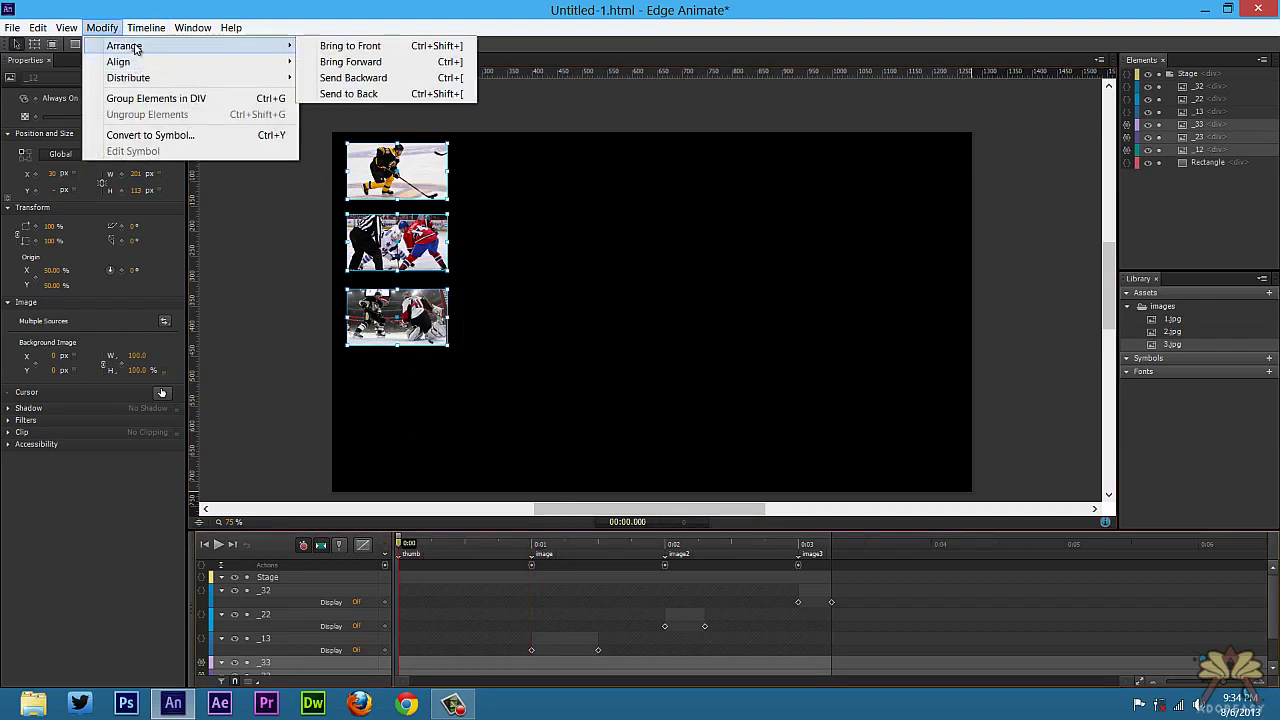
pyautogui.click(376, 92)
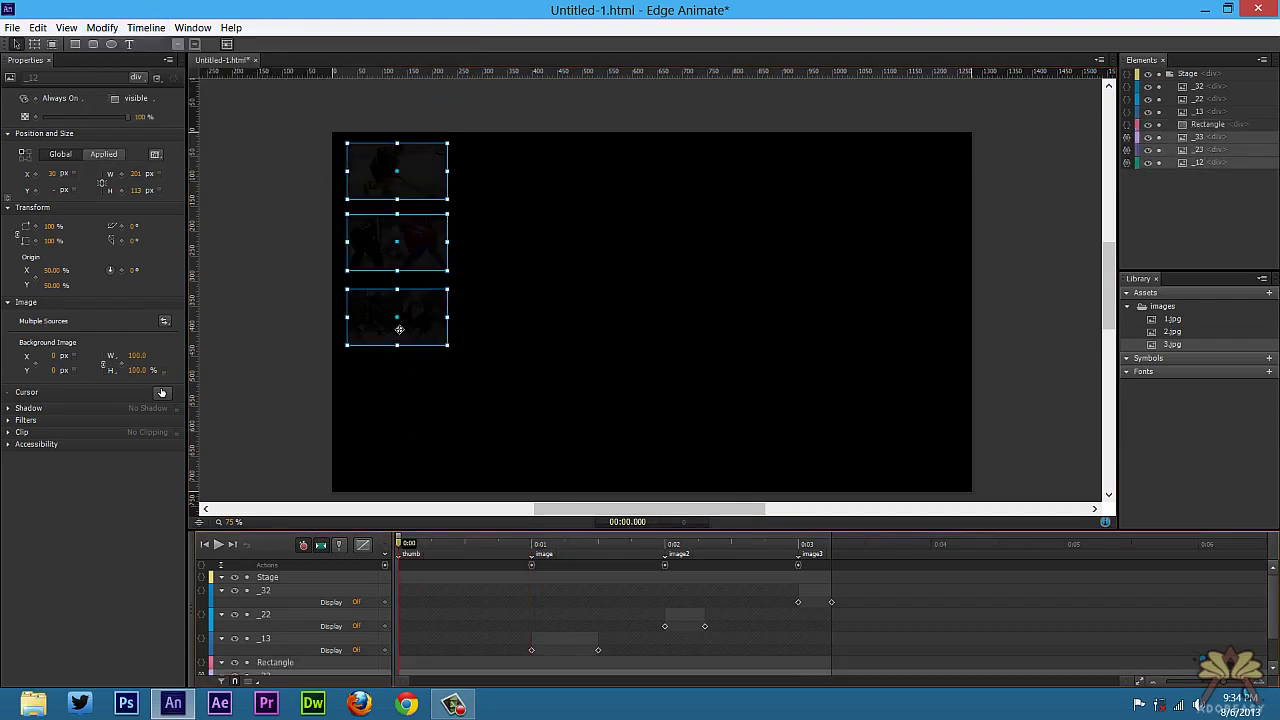
# Set the black rectangle's display to On at 0:01 and return the playhead to 0:00
pyautogui.click(242, 263)
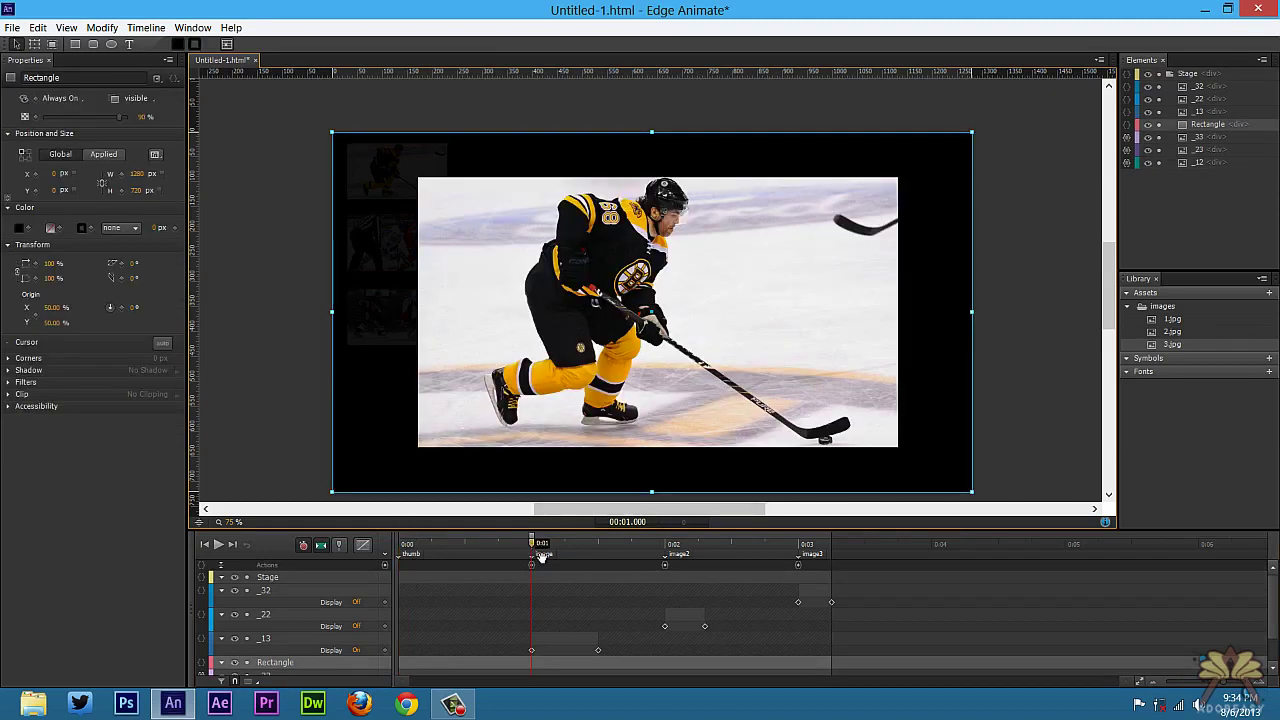
pyautogui.click(68, 98)
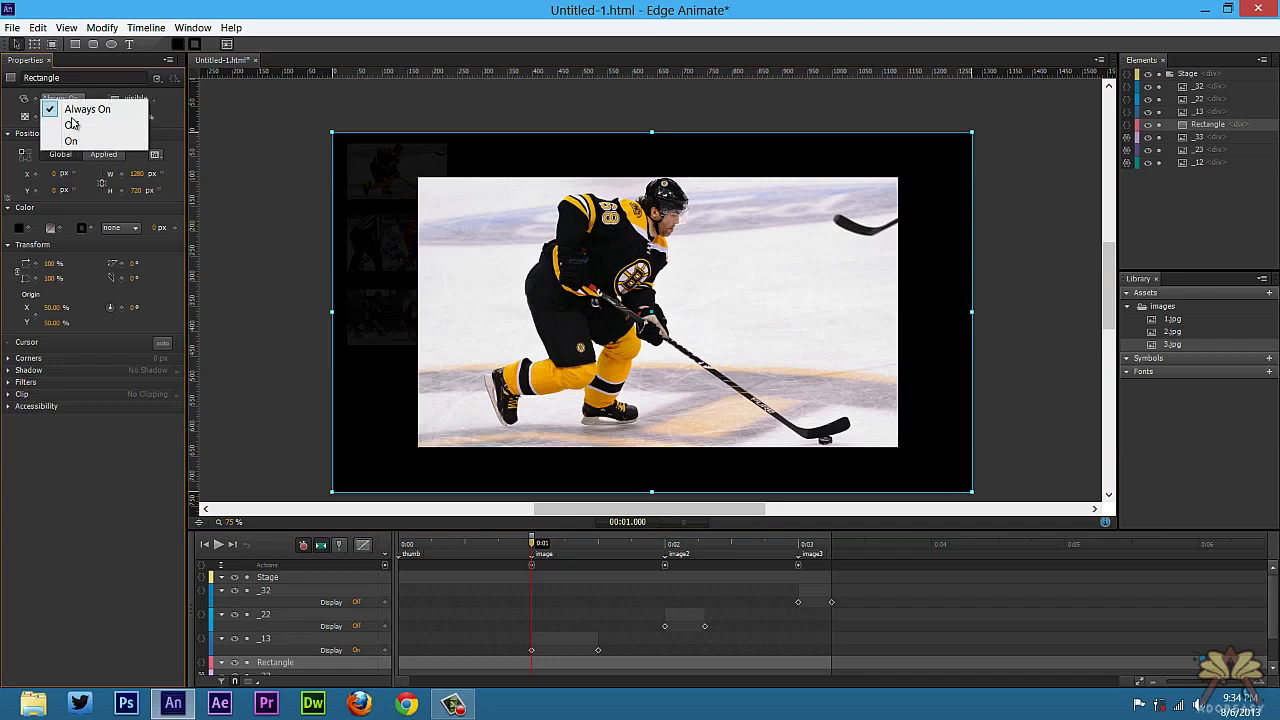
pyautogui.click(70, 124)
pyautogui.press('Home')
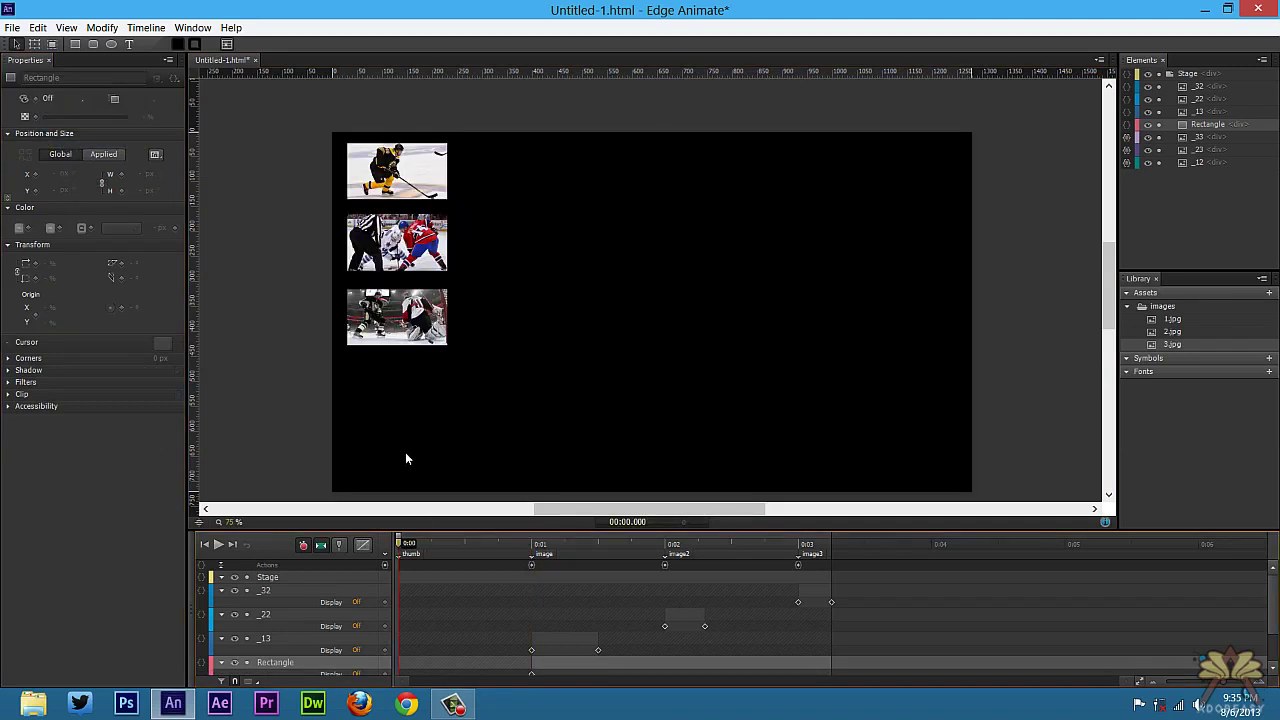
# Add a timeline trigger at 0:00 with the Stop action
pyautogui.moveTo(434, 542); pyautogui.dragTo(471, 542)
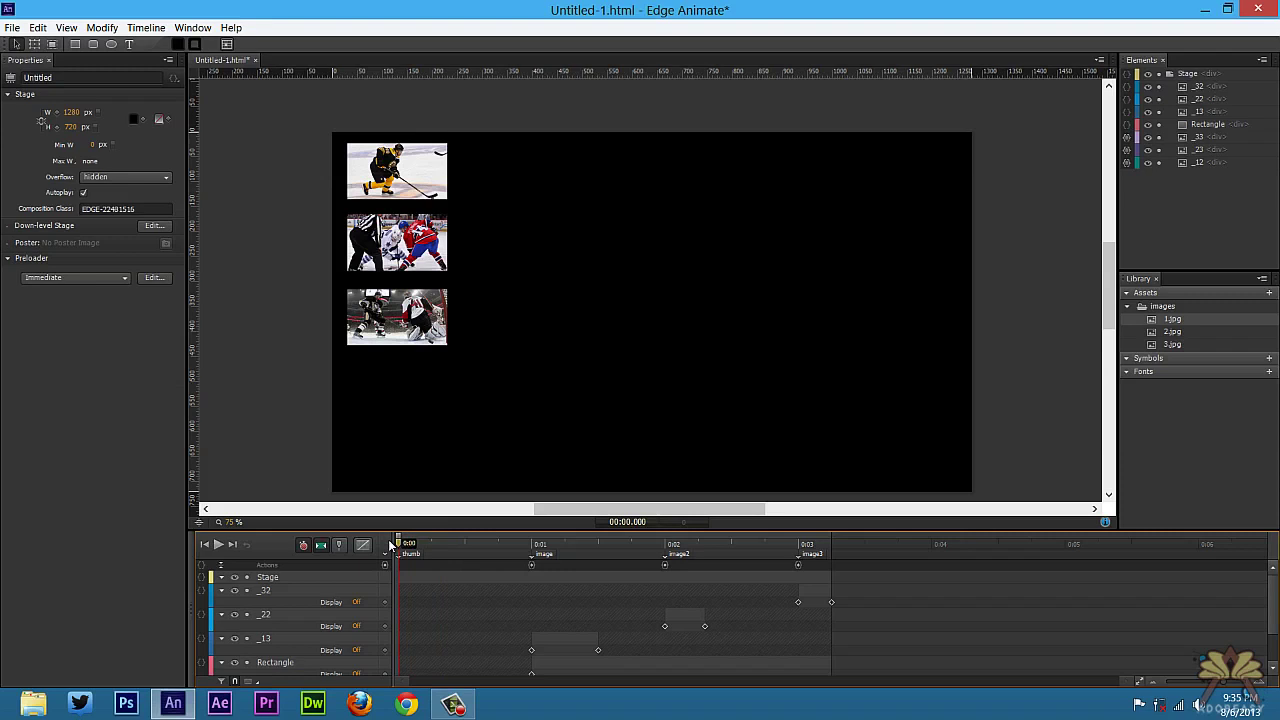
pyautogui.click(390, 545)
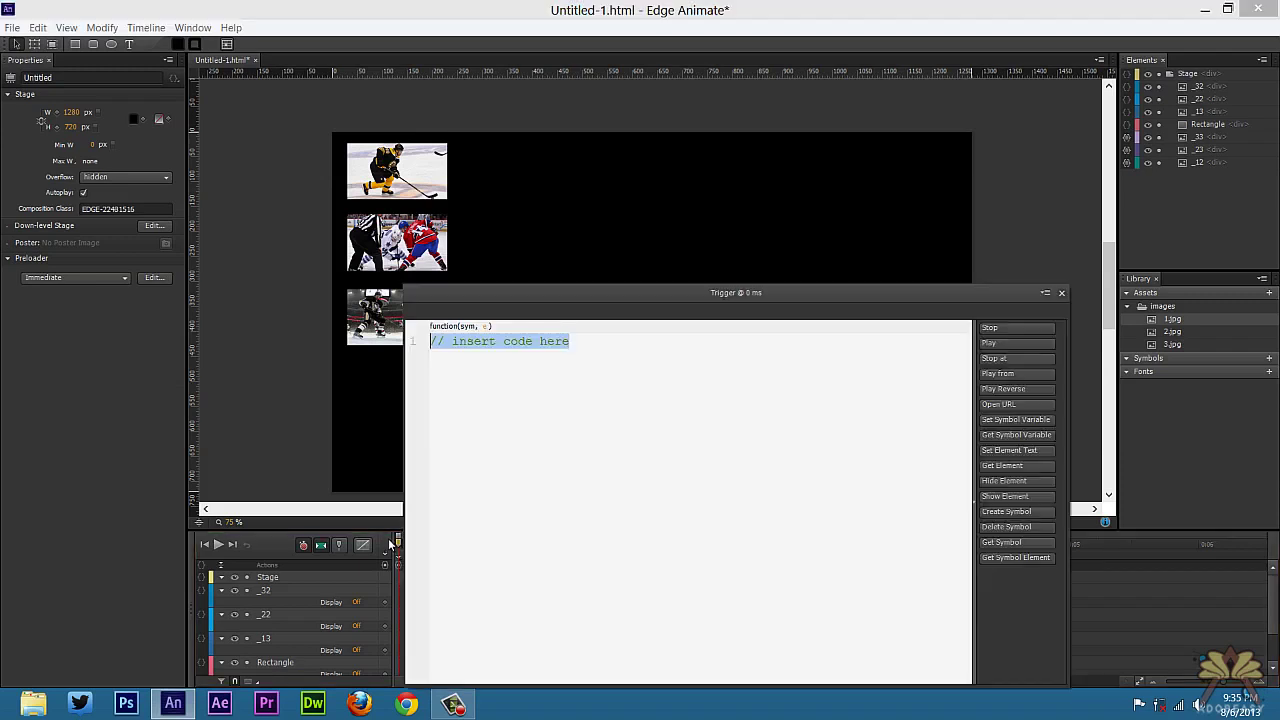
pyautogui.click(994, 328)
pyautogui.click(1062, 294)
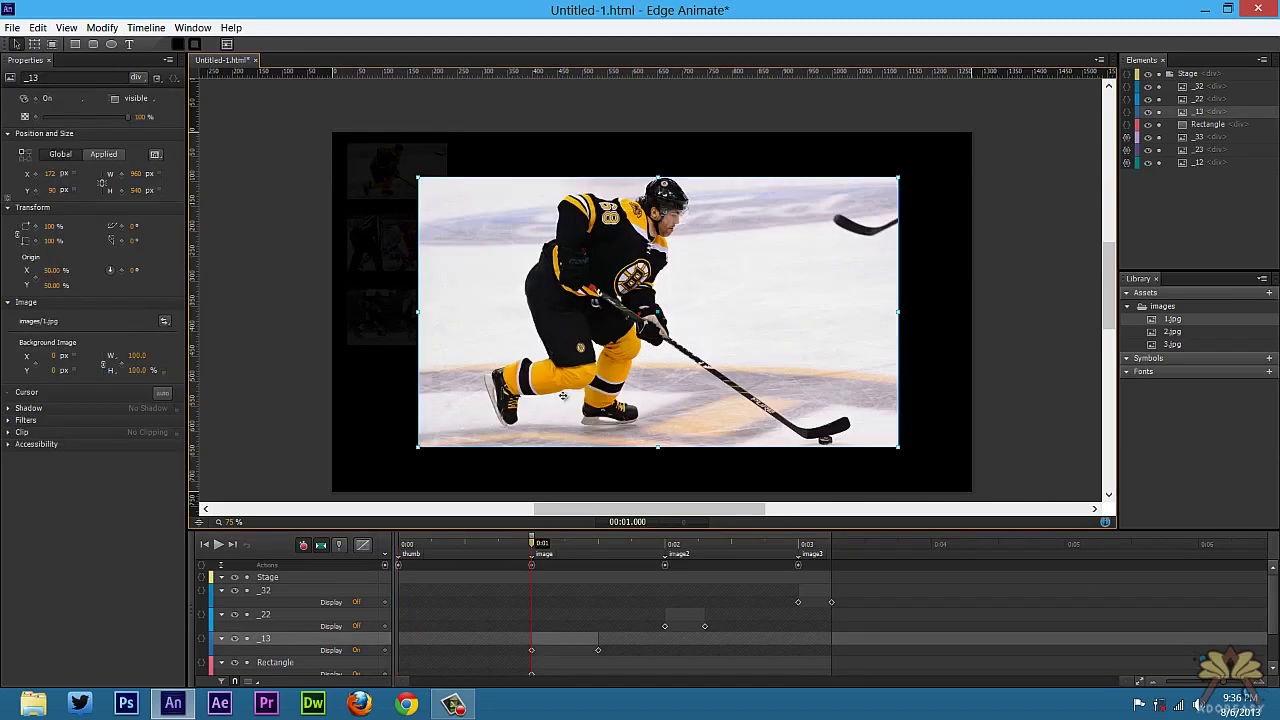
# Add a click action sym.play("thumb") to the large 1.jpg image at 0:01 and change its mouse cursor
pyautogui.rightClick(505, 345)
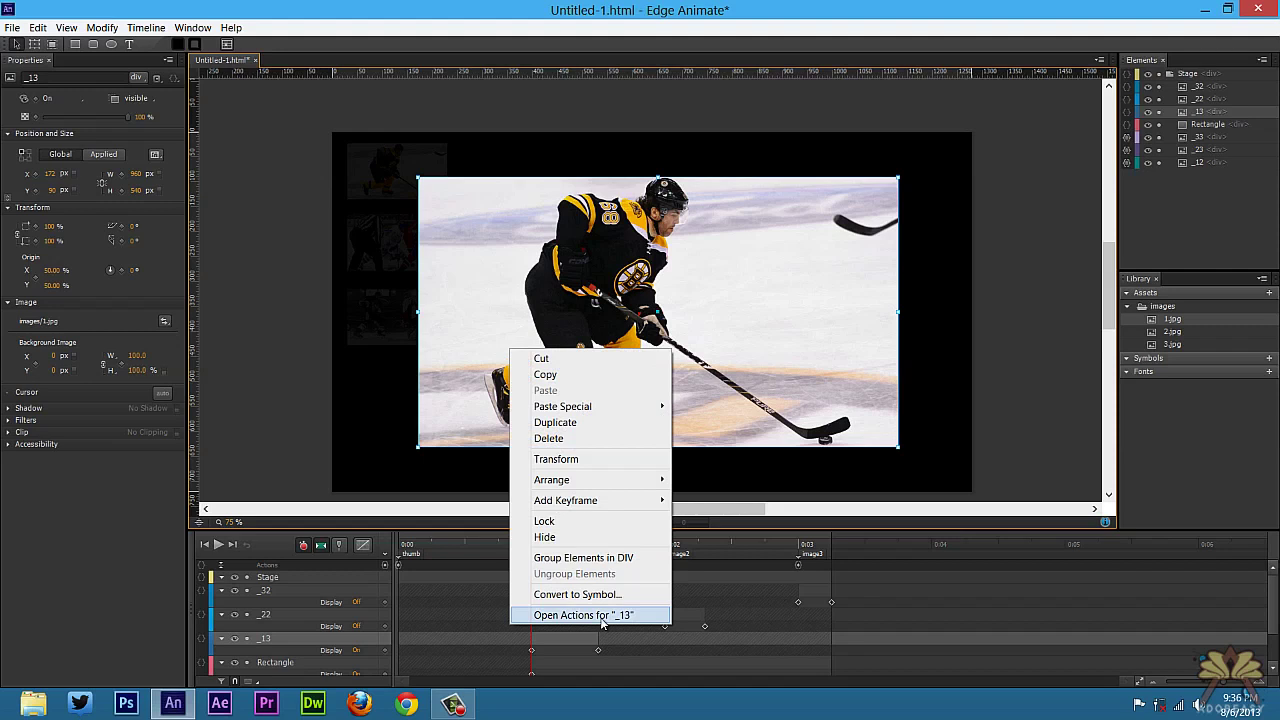
pyautogui.click(545, 616)
pyautogui.click(714, 296)
pyautogui.moveTo(778, 293); pyautogui.dragTo(692, 272)
pyautogui.click(1130, 340)
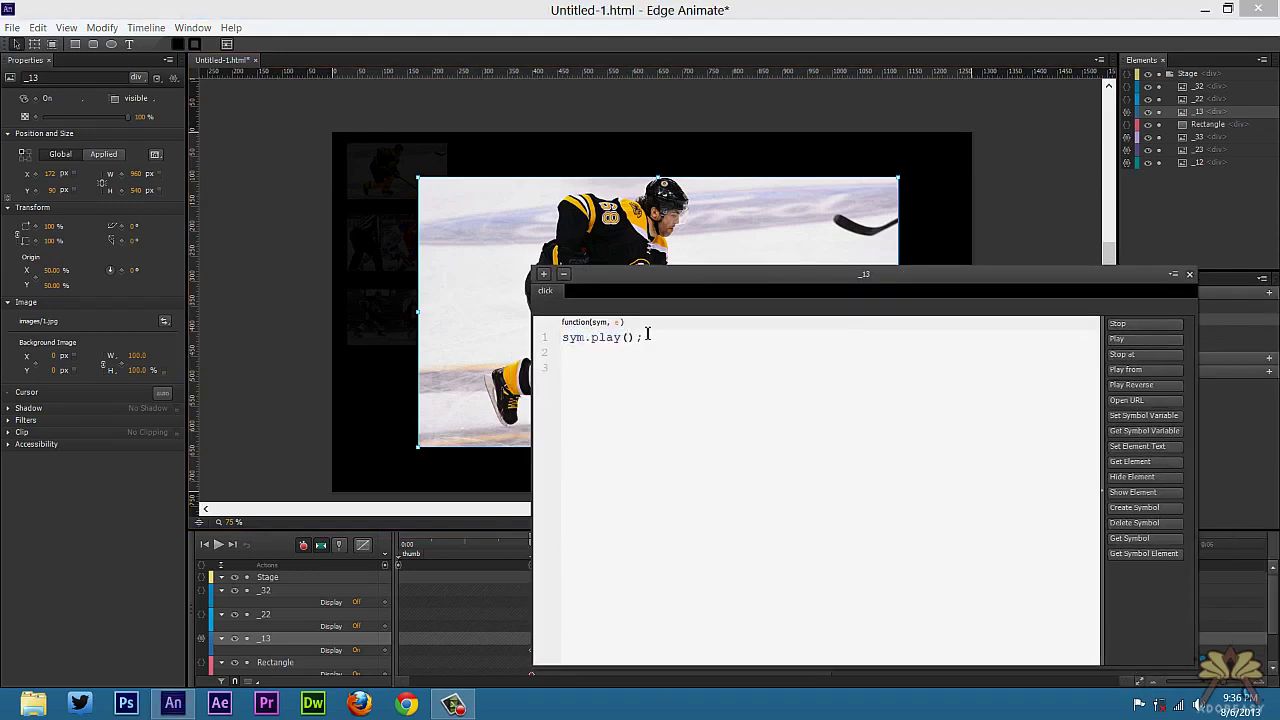
pyautogui.write('""thumb')
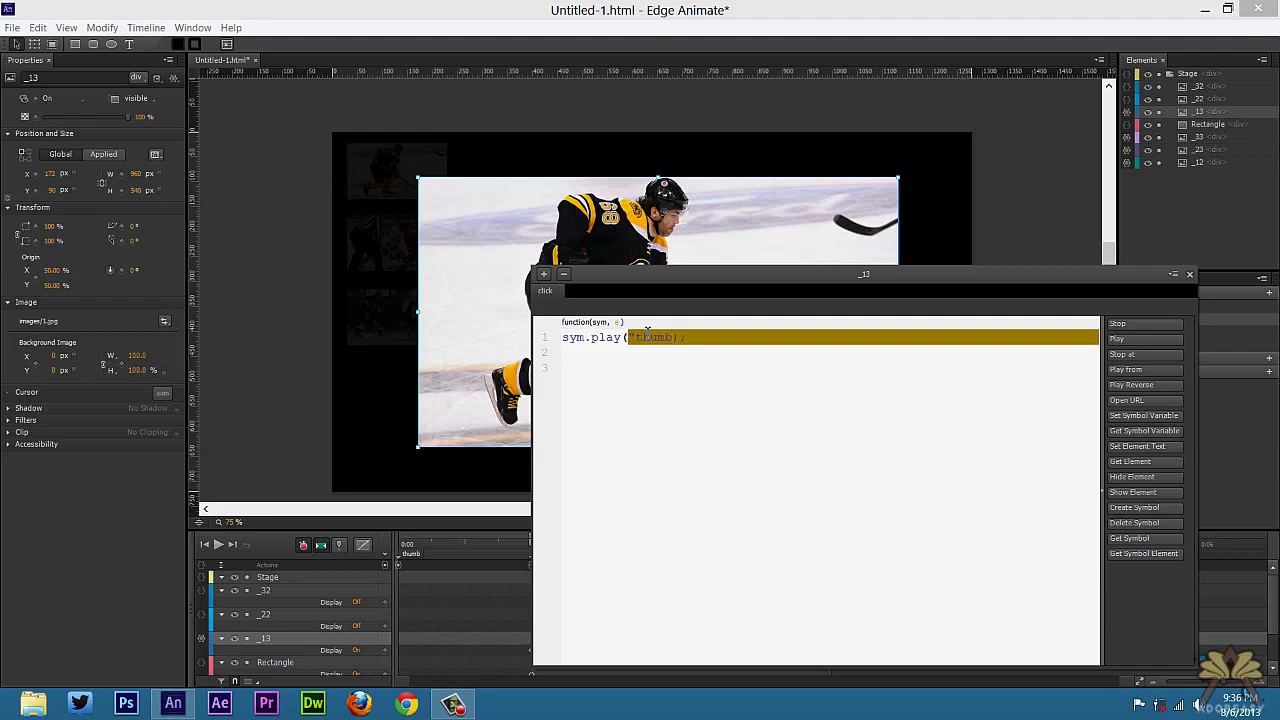
pyautogui.write('"')
pyautogui.click(1189, 275)
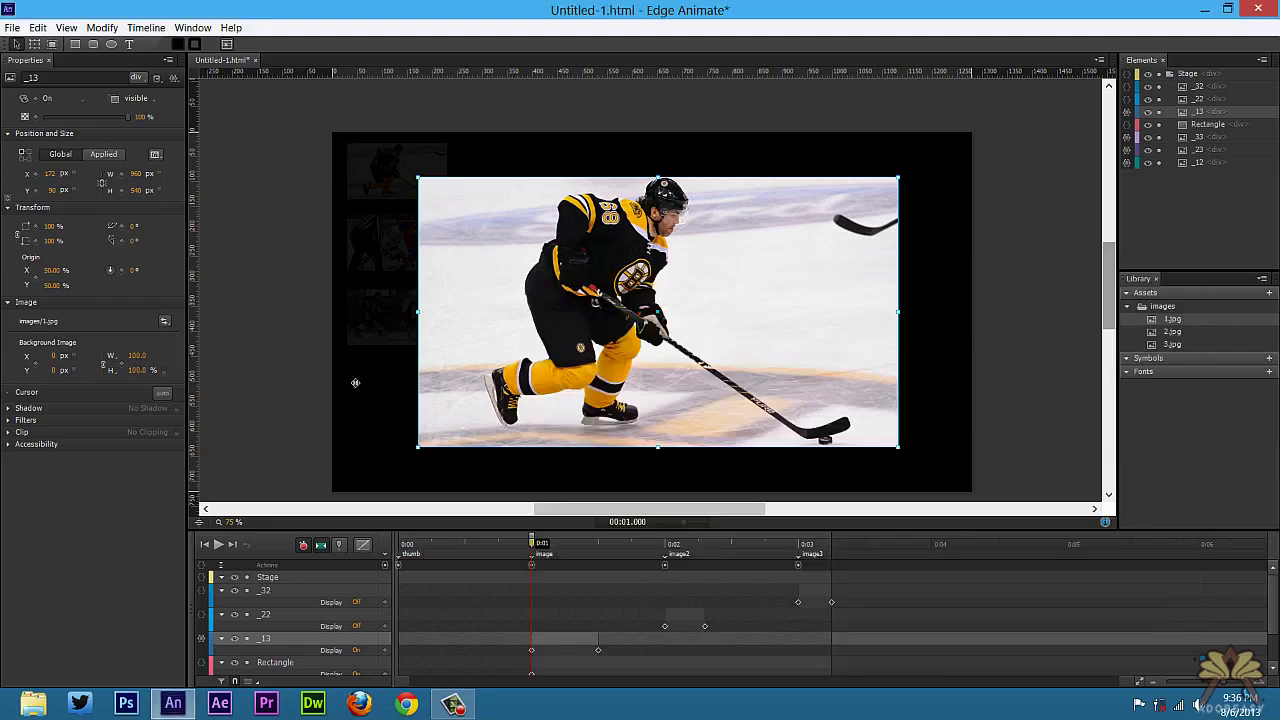
pyautogui.click(160, 392)
# Add a click action sym.play("thumb") to the large 2.jpg image at 0:02 and give it the hand pointer cursor
pyautogui.click(667, 545)
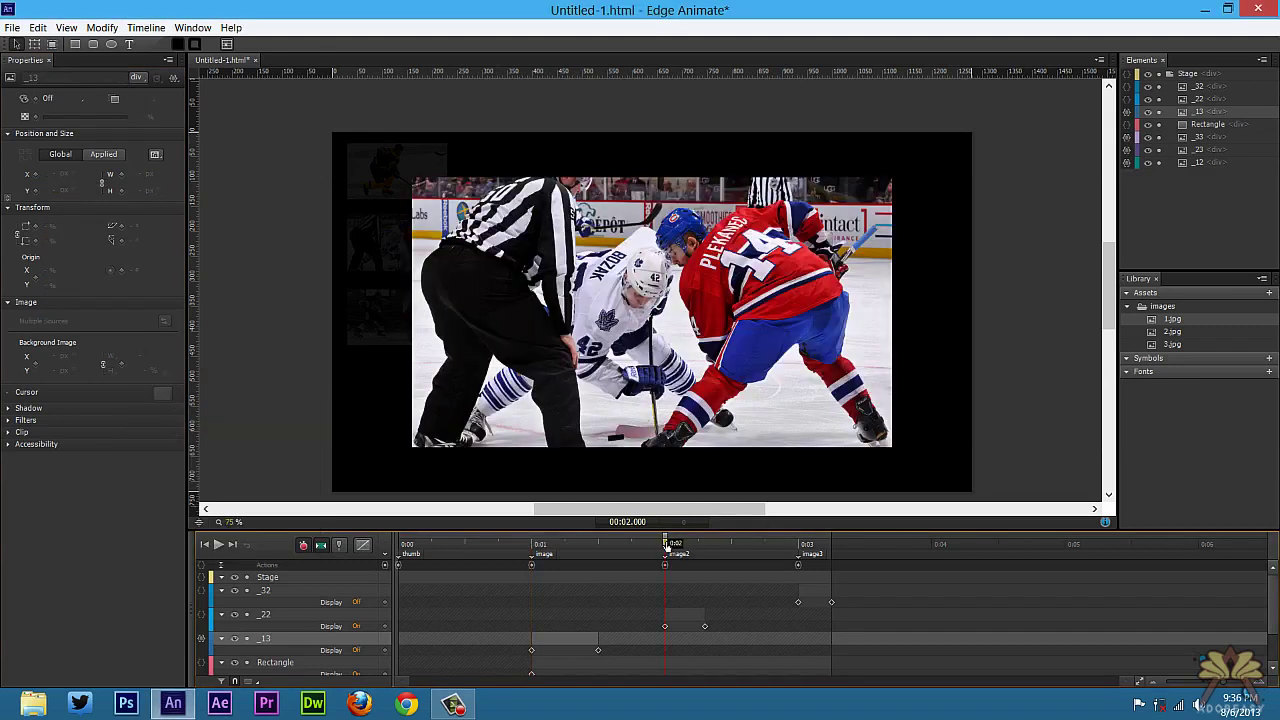
pyautogui.rightClick(637, 355)
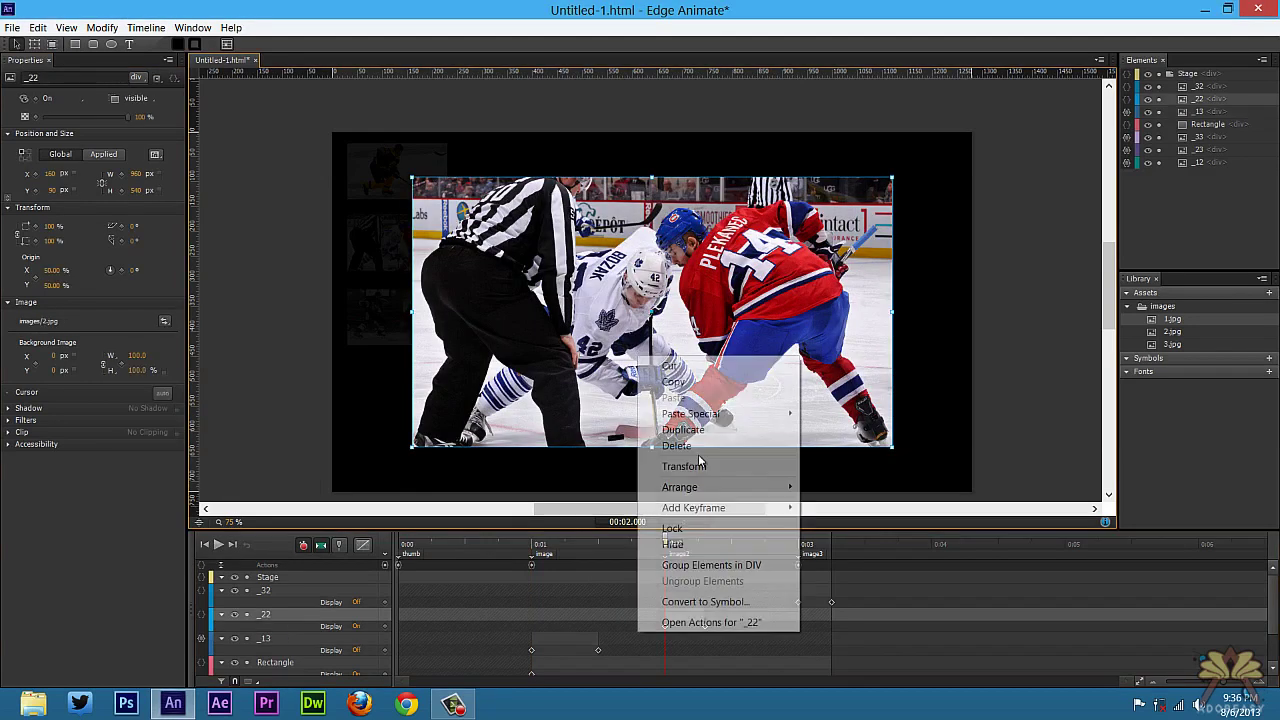
pyautogui.click(705, 622)
pyautogui.click(668, 295)
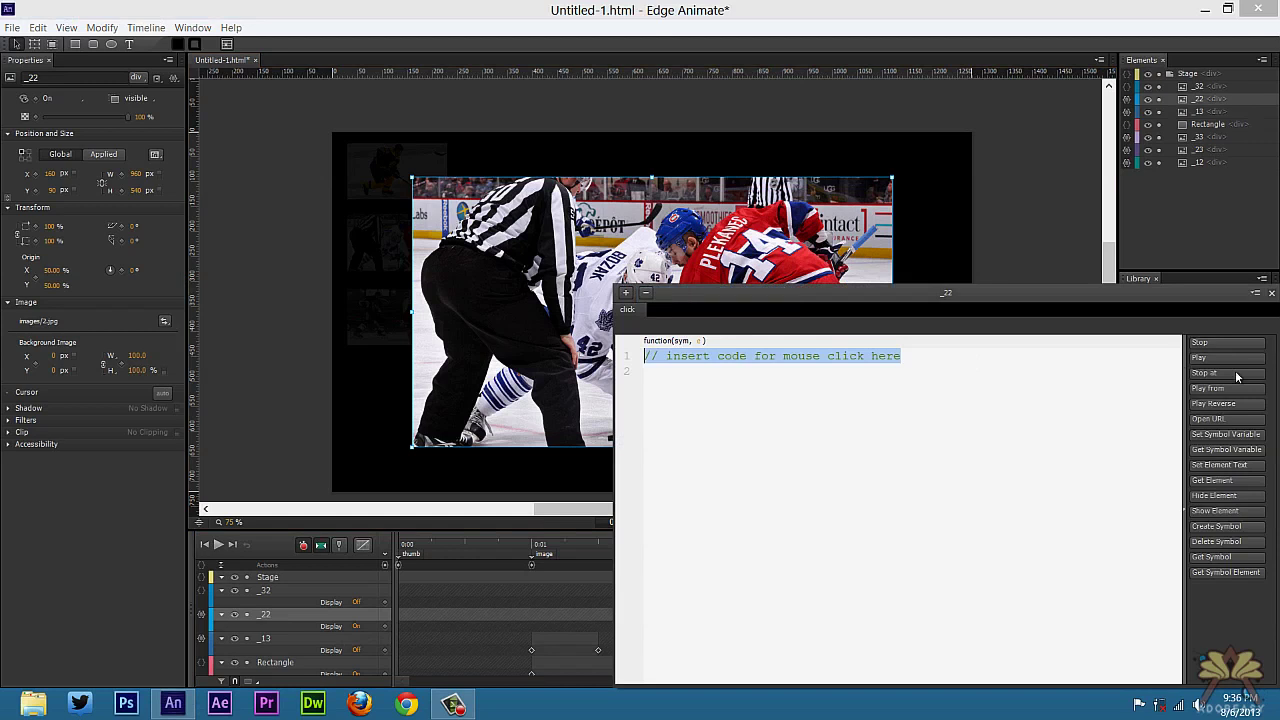
pyautogui.click(1200, 357)
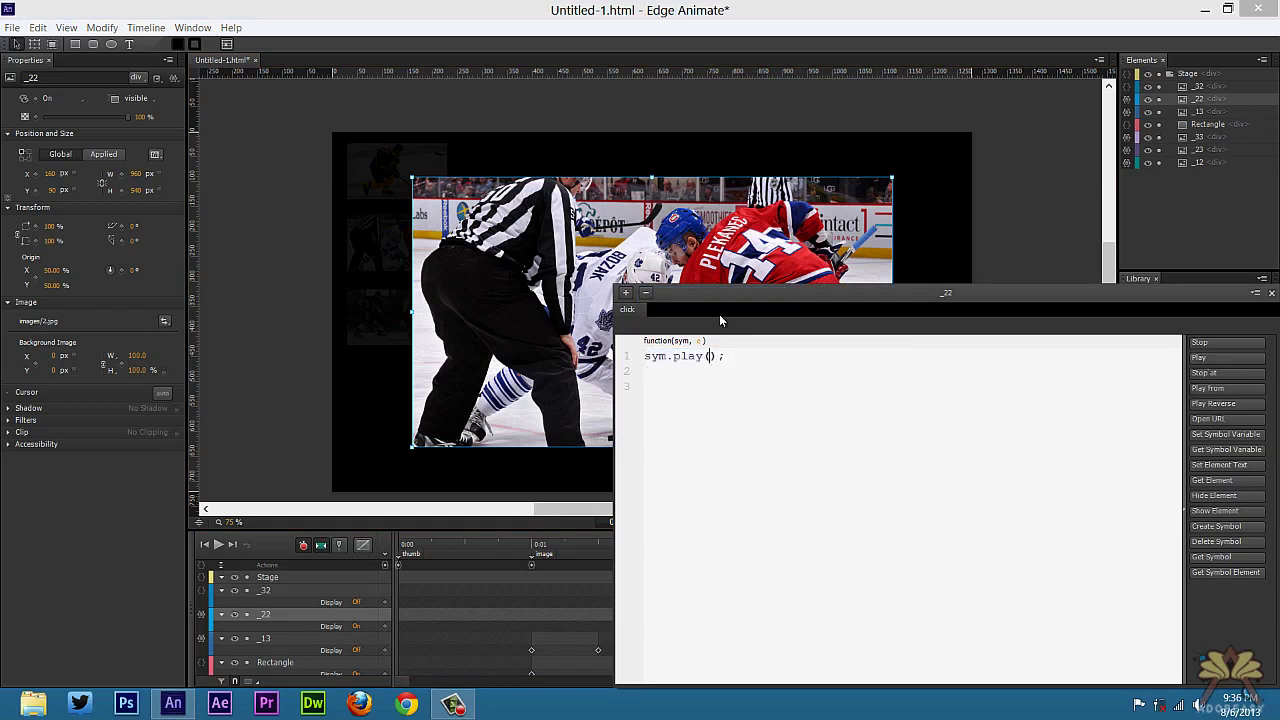
pyautogui.write('"thumb"')
pyautogui.click(1271, 292)
pyautogui.click(161, 393)
pyautogui.click(222, 436)
# Add a click action sym.play("thumb") to the large 3.jpg image at 0:03 and give it the hand pointer cursor
pyautogui.click(801, 544)
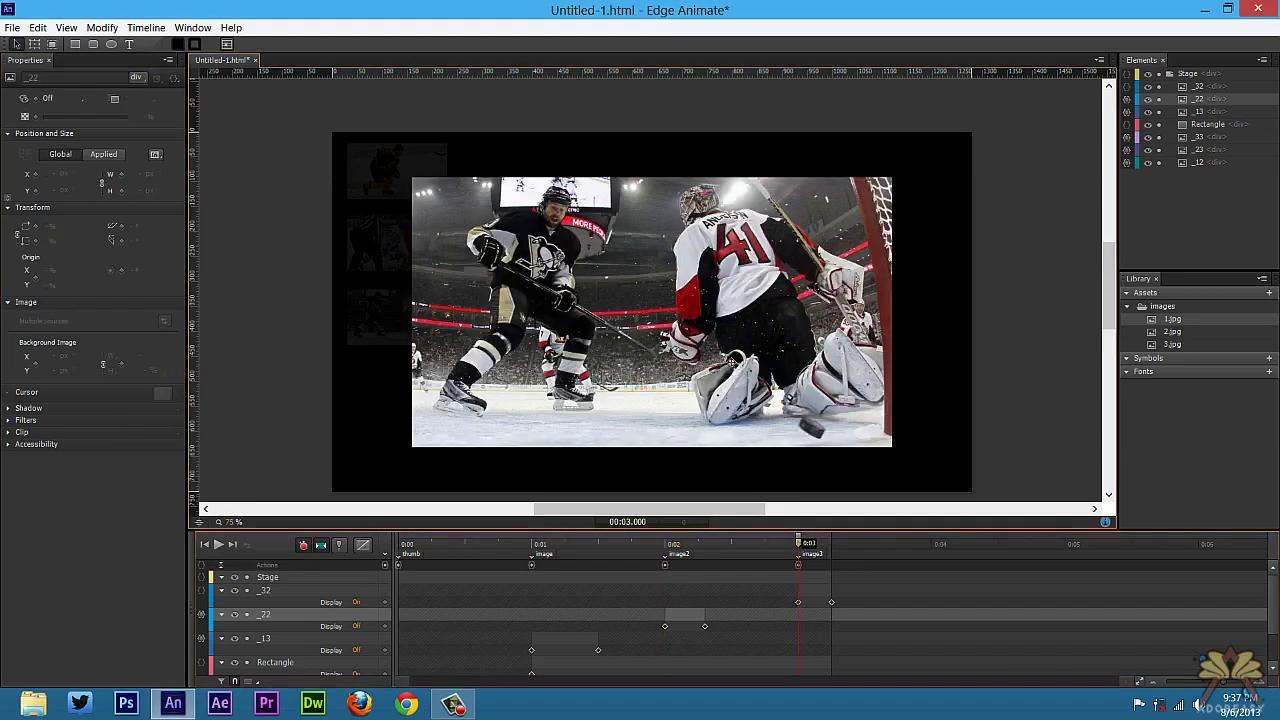
pyautogui.rightClick(731, 363)
pyautogui.click(806, 629)
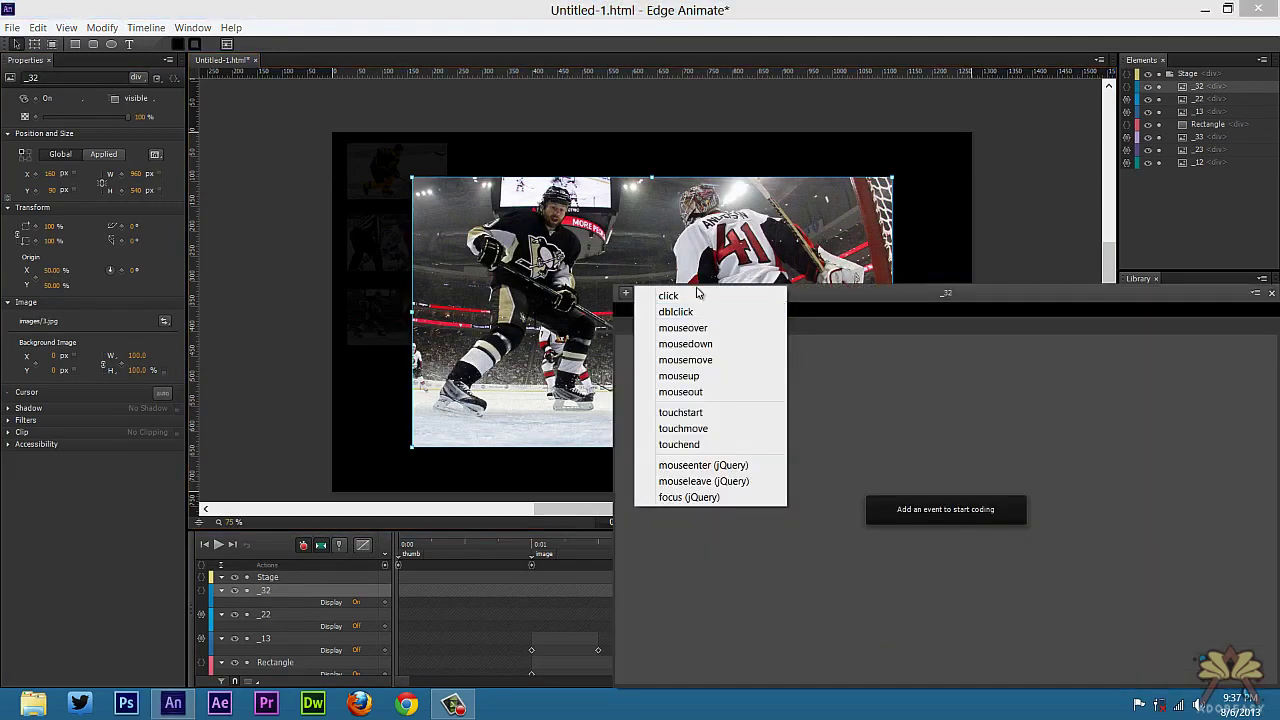
pyautogui.click(765, 296)
pyautogui.click(1210, 359)
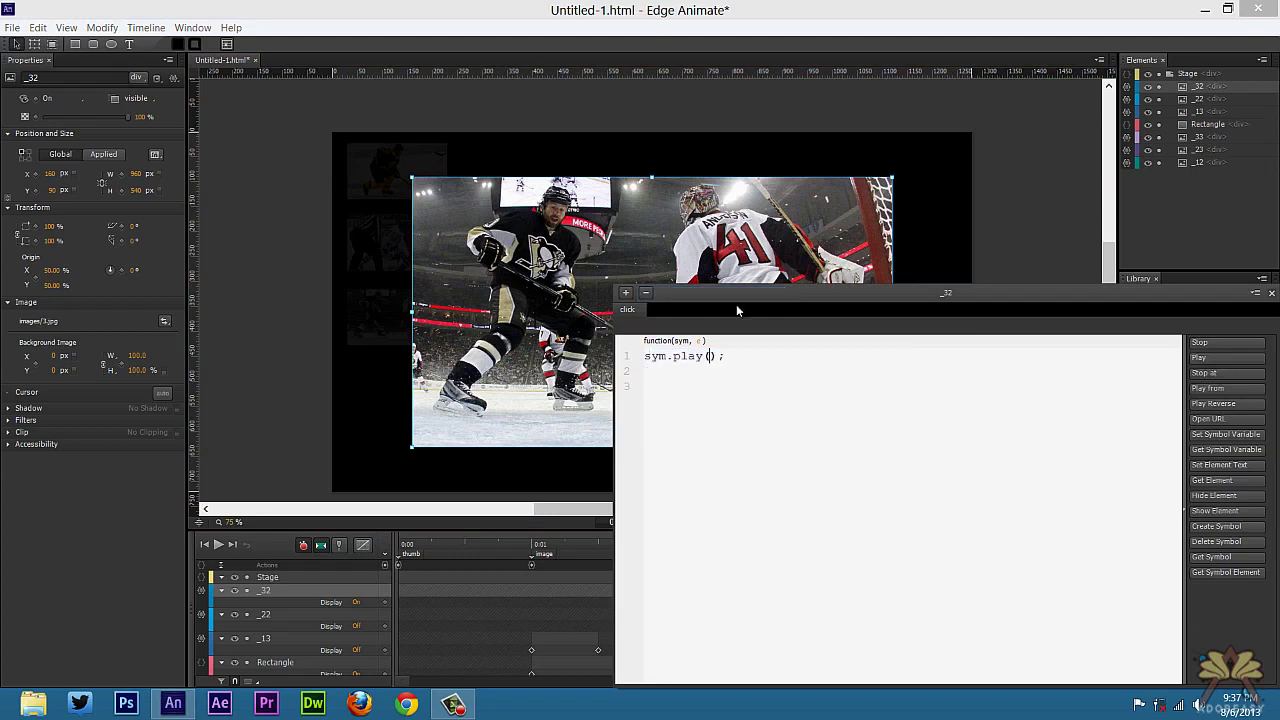
pyautogui.write('"thumb"')
pyautogui.click(1271, 292)
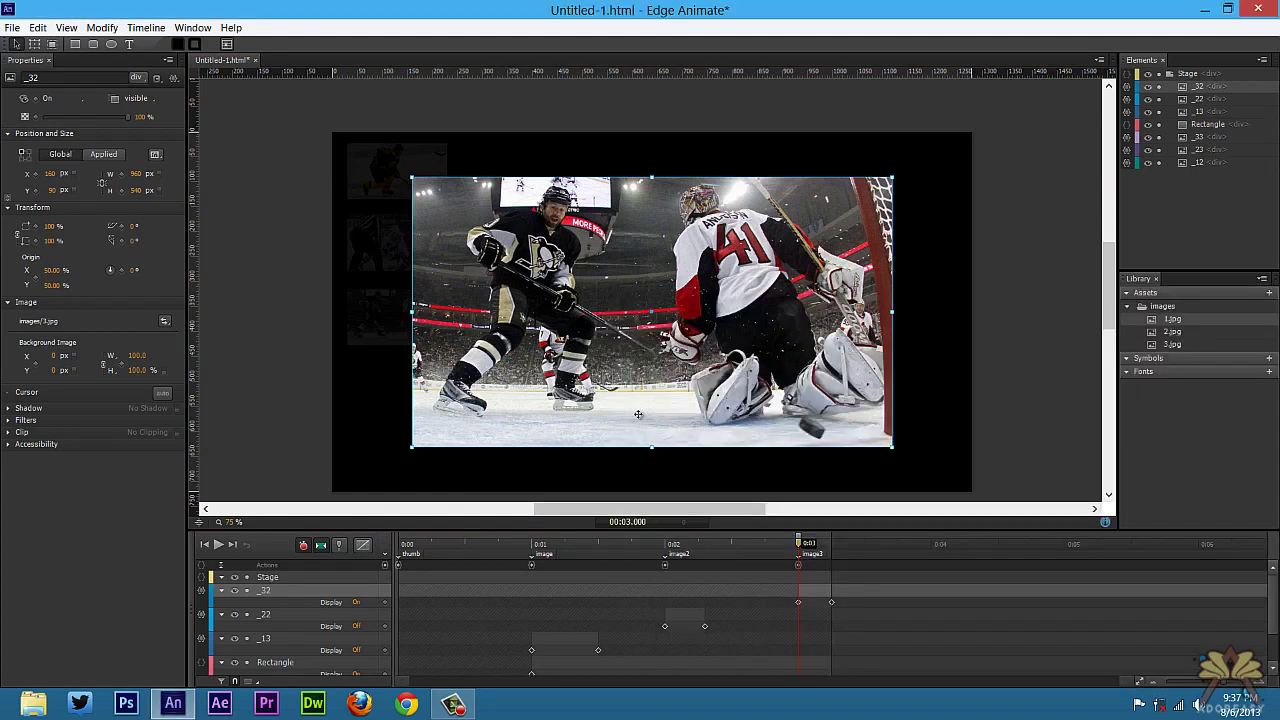
pyautogui.click(162, 393)
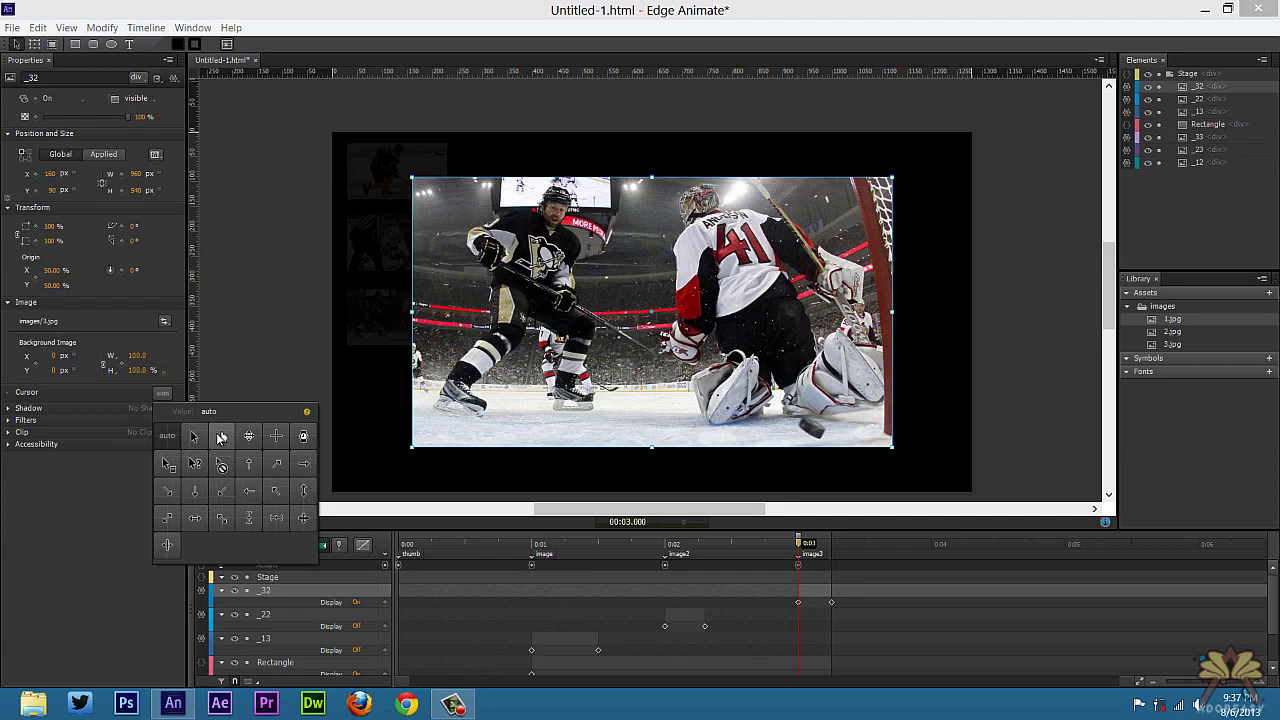